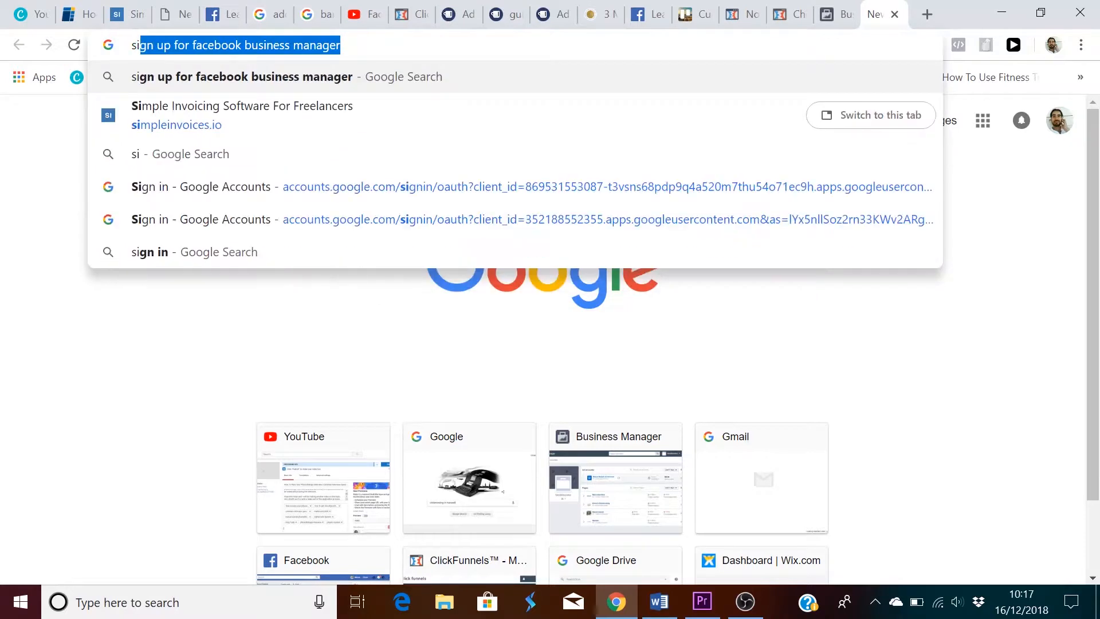
# Step: Search Google for "sign up for facebook business manager" and look through the account creation instructions
pyautogui.press('Return')
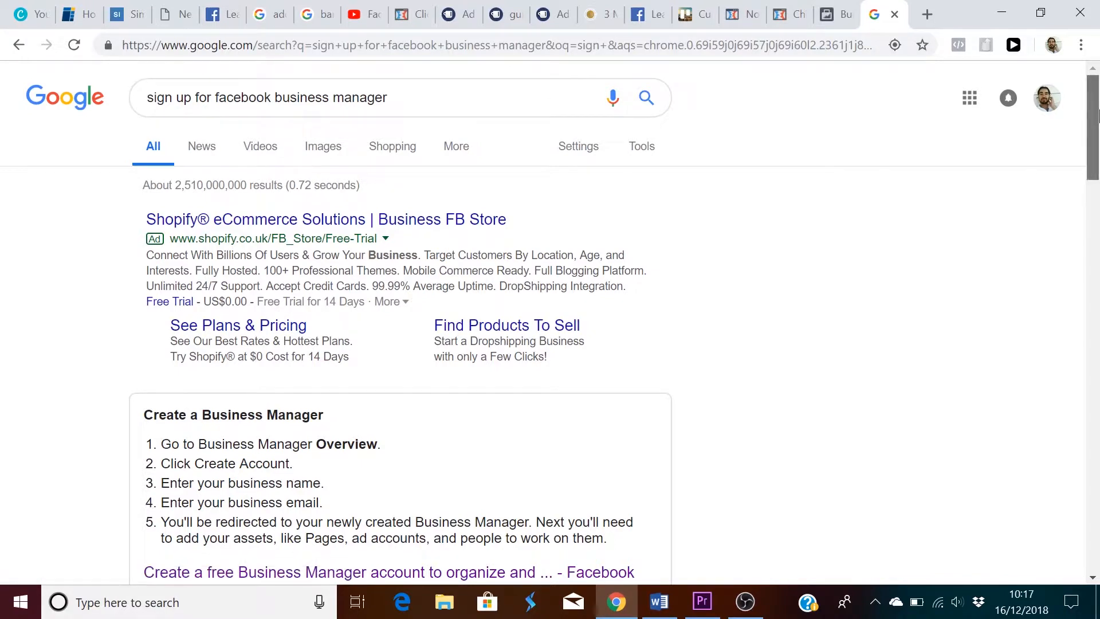
pyautogui.scroll(-2, 1099, 143)
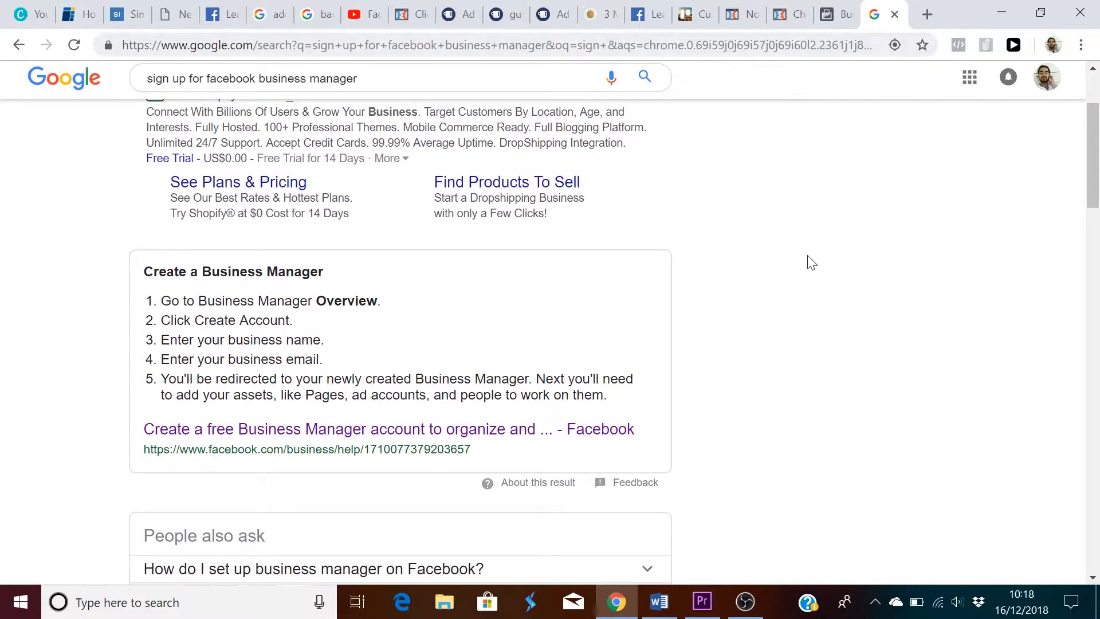
# Step: Go to the already open Business Manager home page and open the listed ad account in Ads Manager
pyautogui.click(658, 602)
pyautogui.click(658, 601)
pyautogui.click(821, 20)
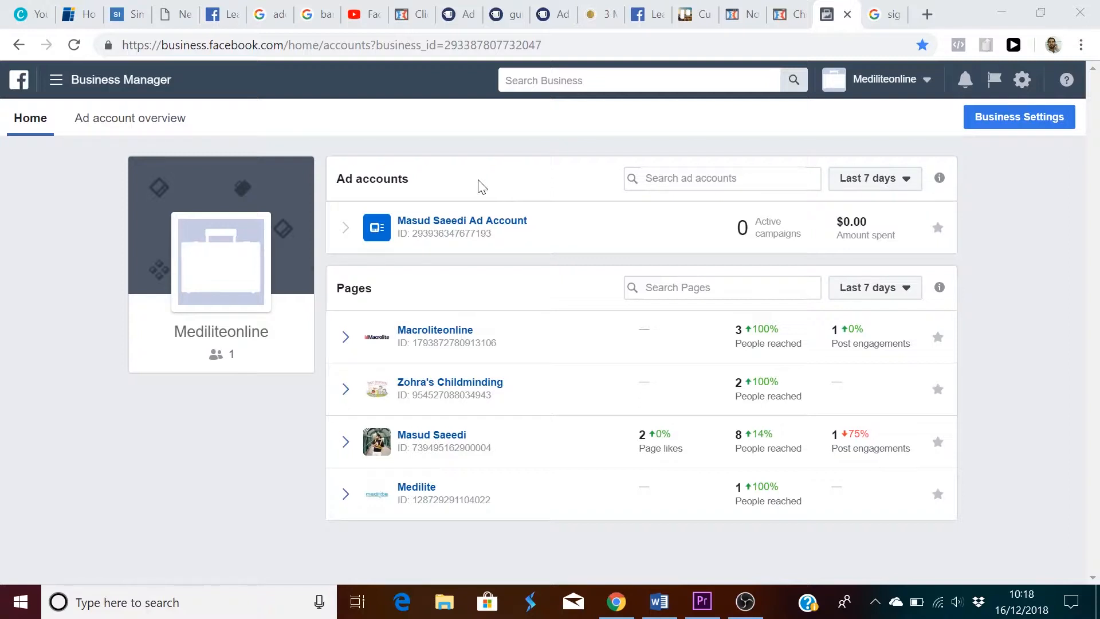
pyautogui.click(506, 221)
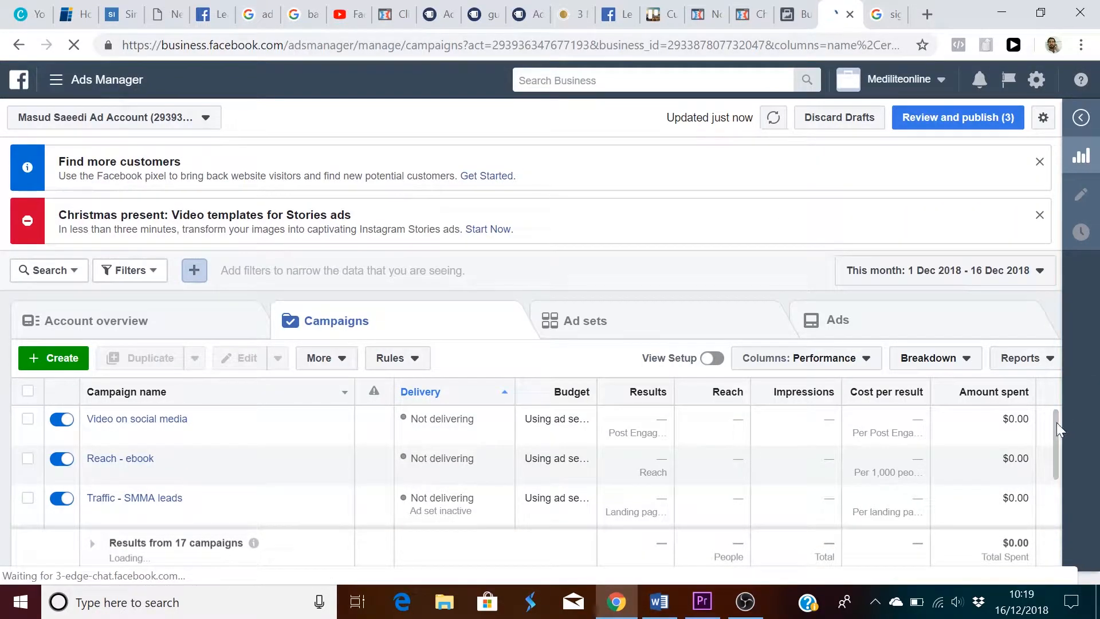
# Step: Read the descriptions of the Budget, Results, Reach and Cost per result columns in the campaigns table
pyautogui.moveTo(1056, 422); pyautogui.dragTo(1054, 417)
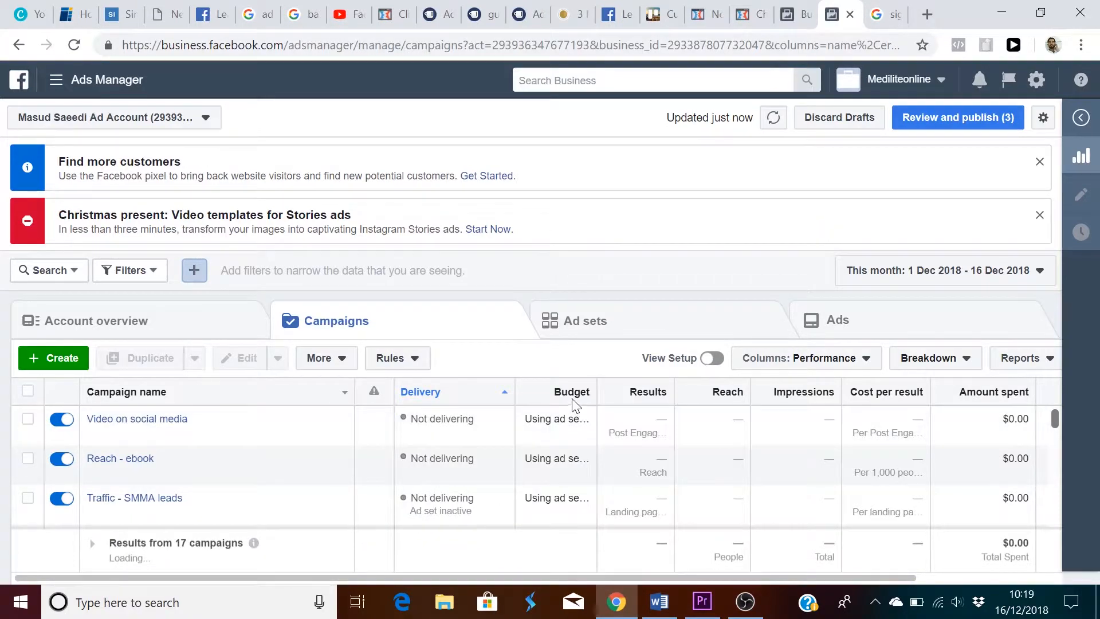
pyautogui.moveTo(572, 399)
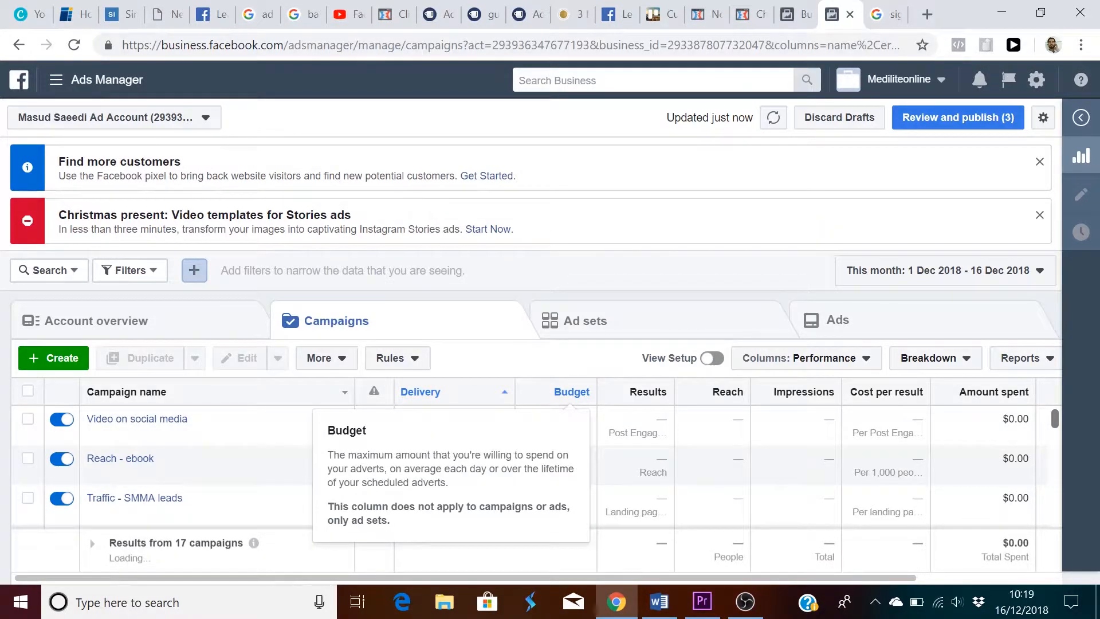
pyautogui.moveTo(647, 405)
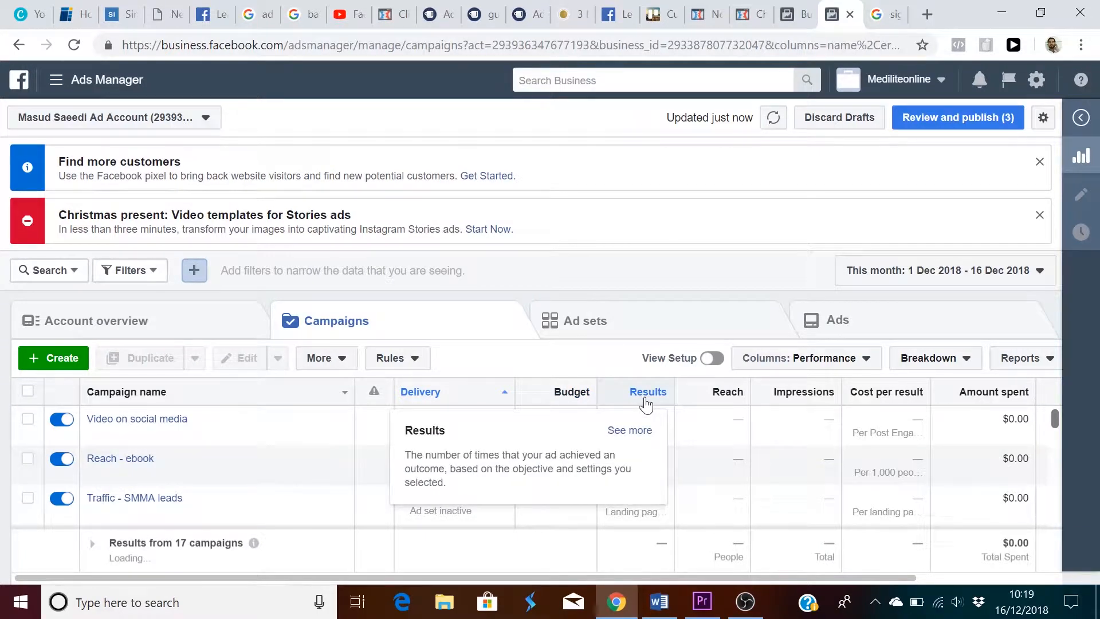
pyautogui.moveTo(724, 399)
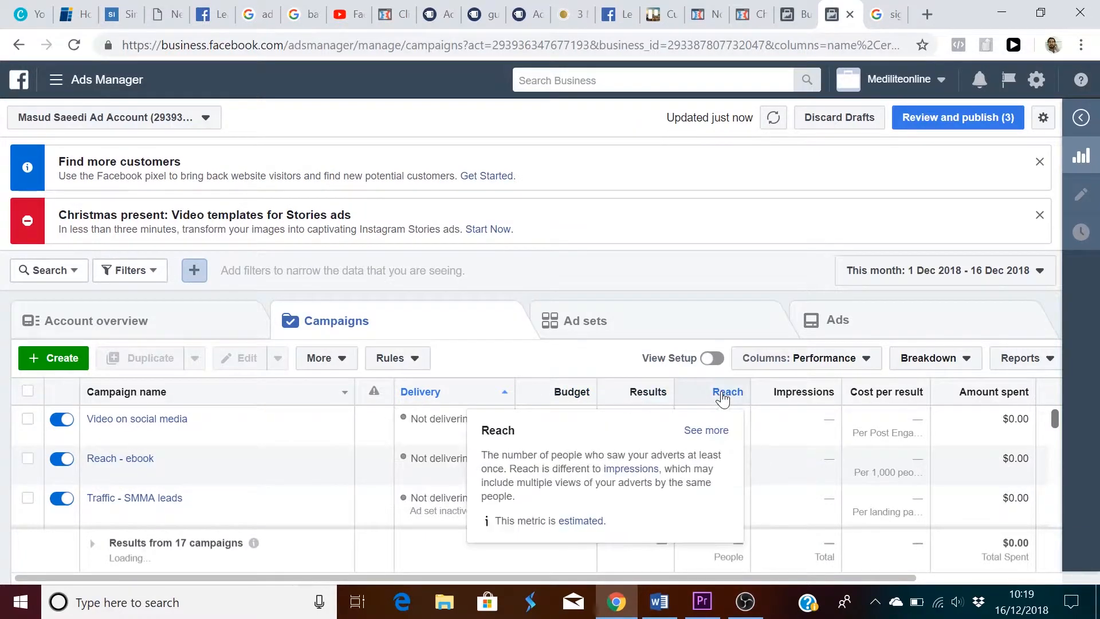
pyautogui.moveTo(895, 398)
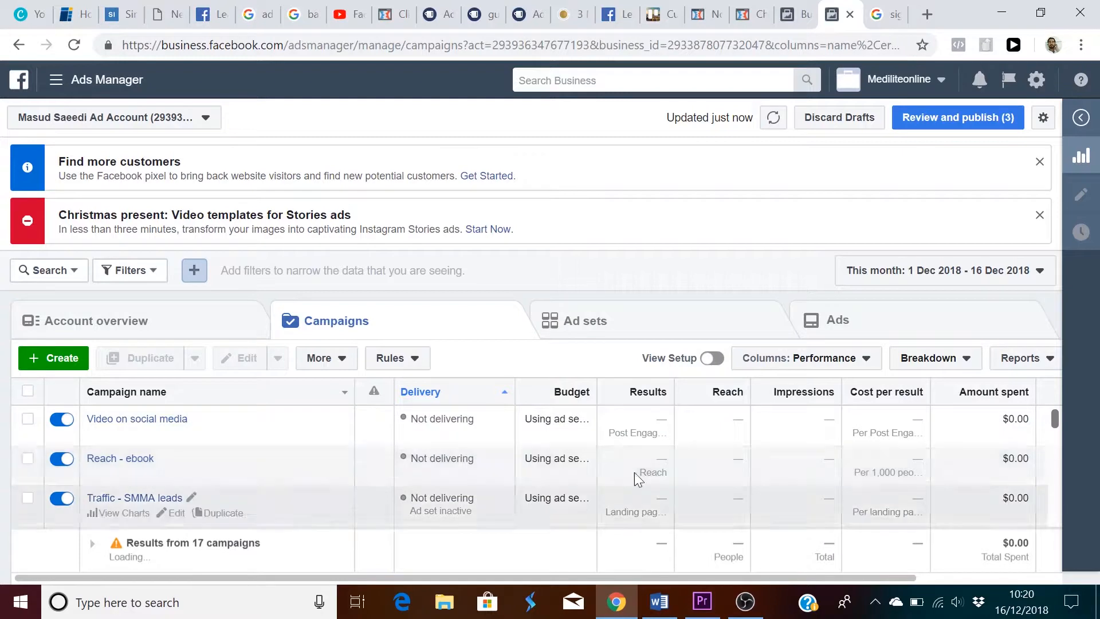
pyautogui.moveTo(692, 439)
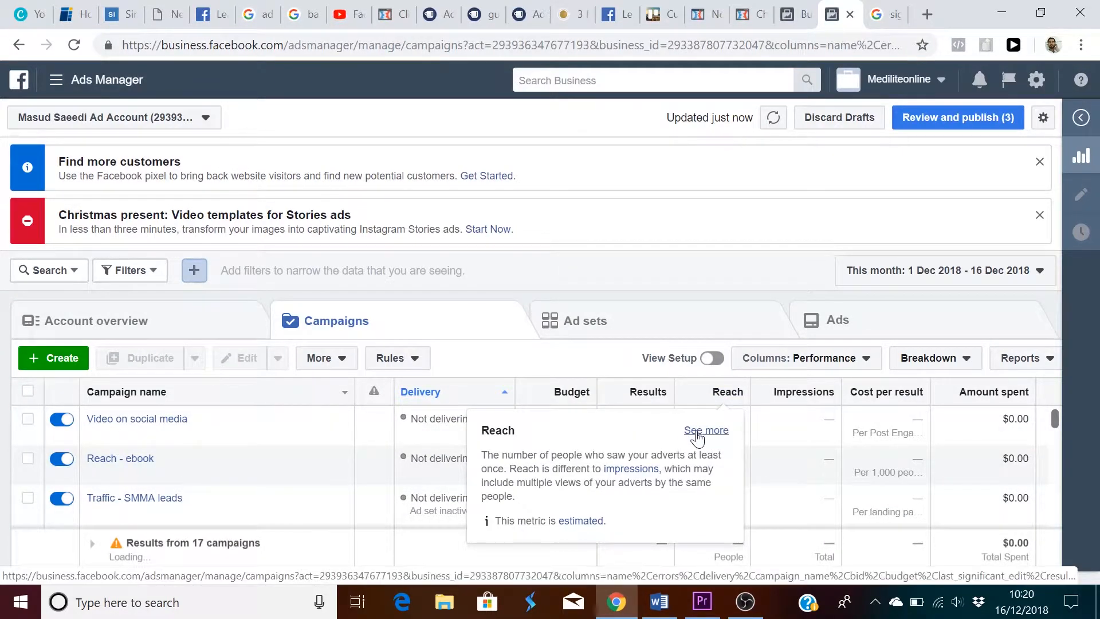
pyautogui.moveTo(814, 405)
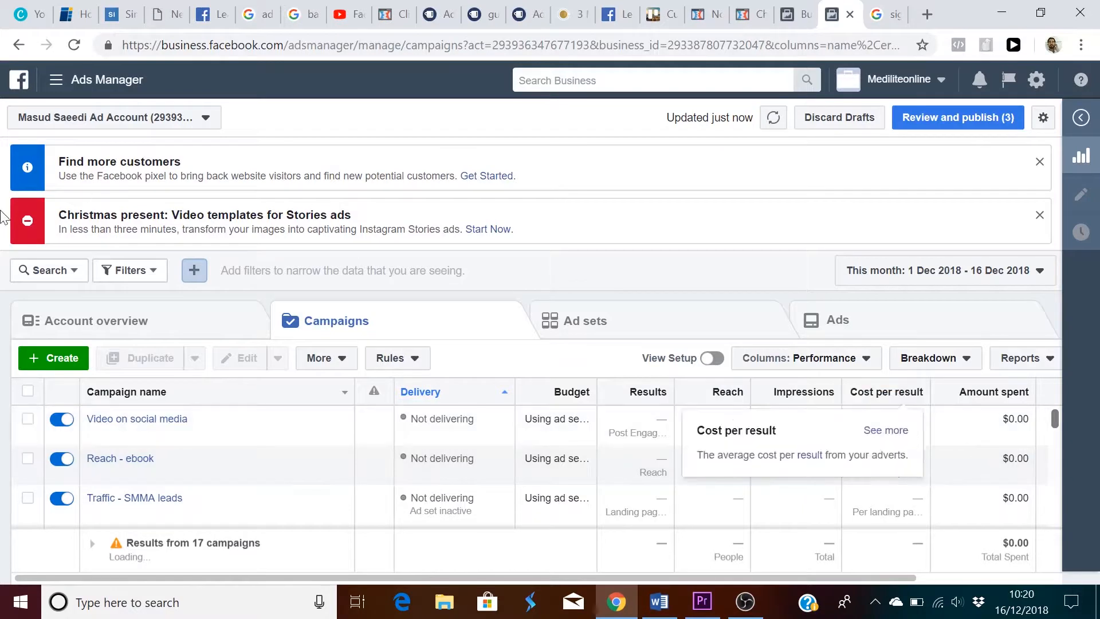
# Step: Start creating a new campaign, check the ad outline in Word, and dismiss the unfinished draft offered on return to Chrome
pyautogui.click(57, 373)
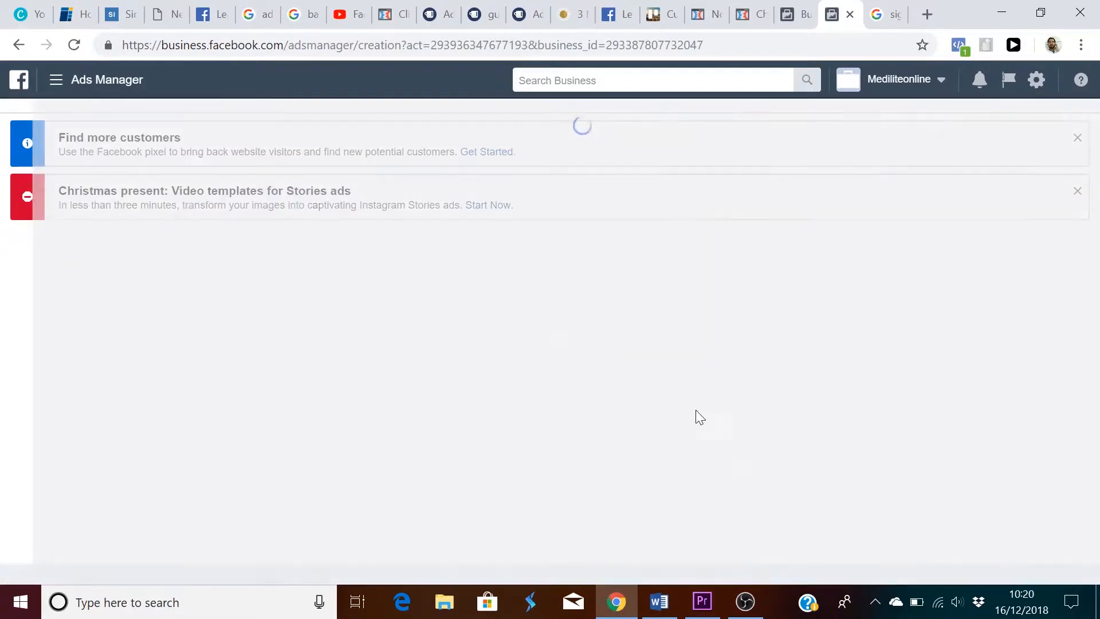
pyautogui.click(658, 606)
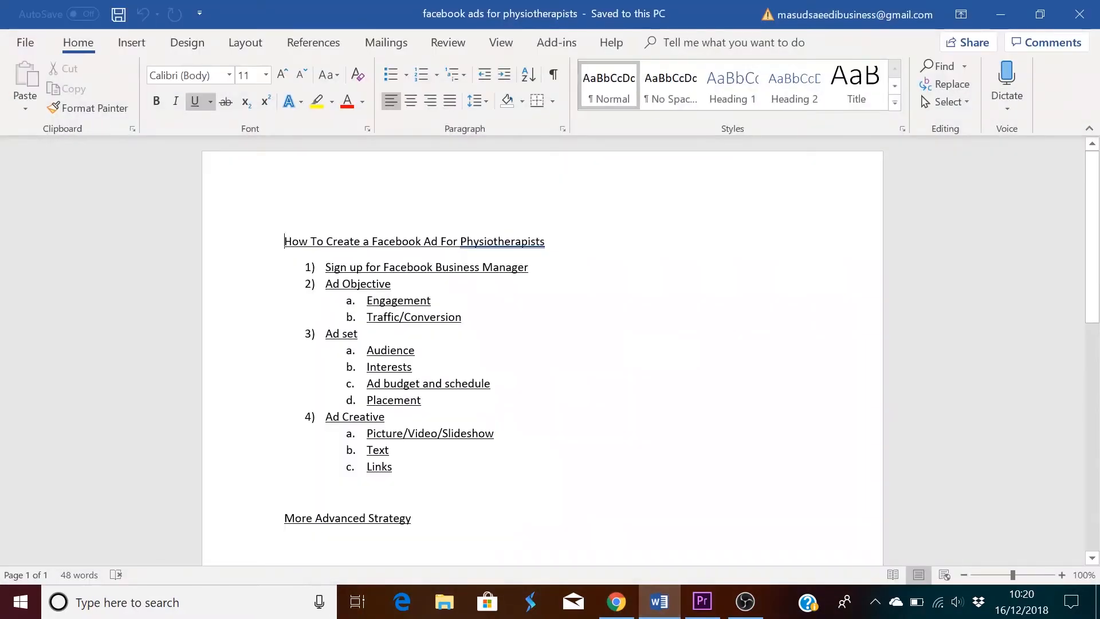
pyautogui.click(618, 603)
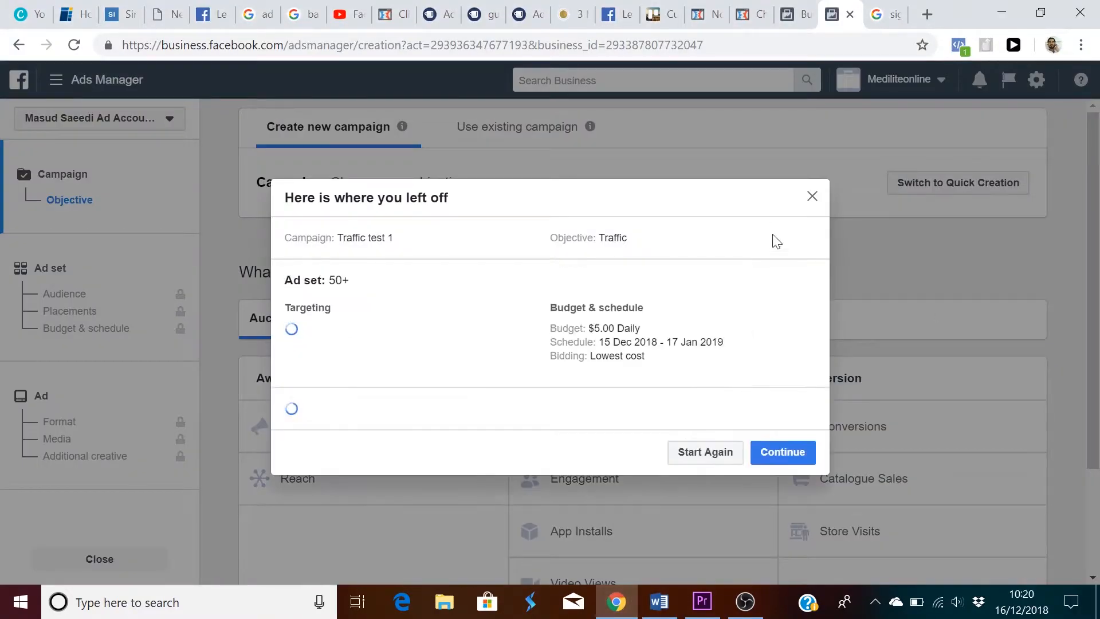
pyautogui.click(811, 198)
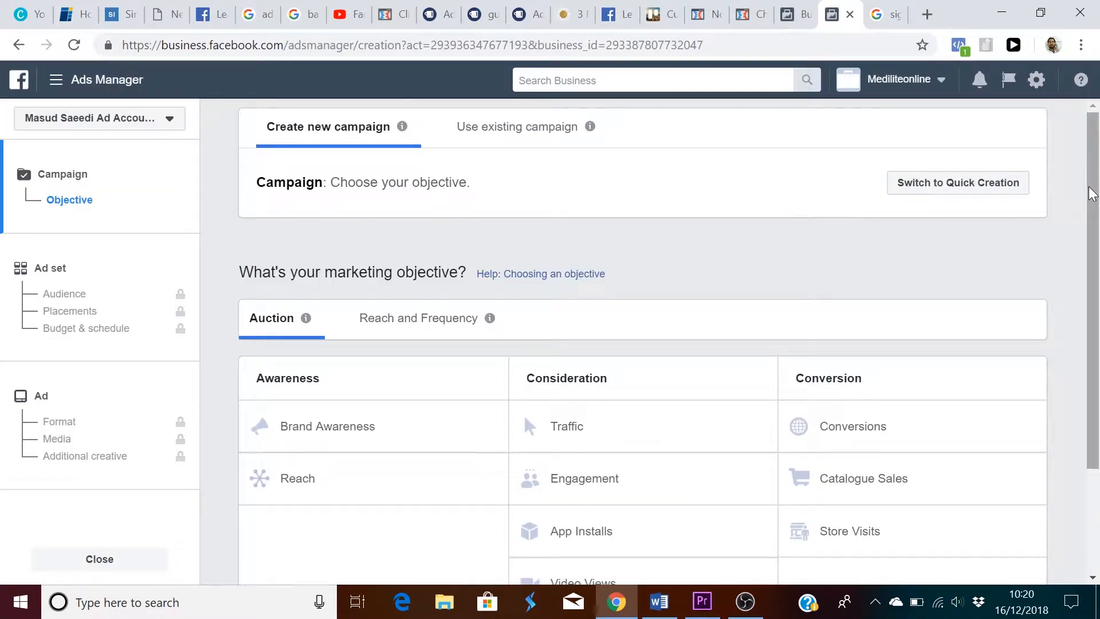
# Step: Choose Traffic as the marketing objective, name the campaign "Traffic test" and continue to the ad set
pyautogui.moveTo(1095, 184); pyautogui.dragTo(1097, 258)
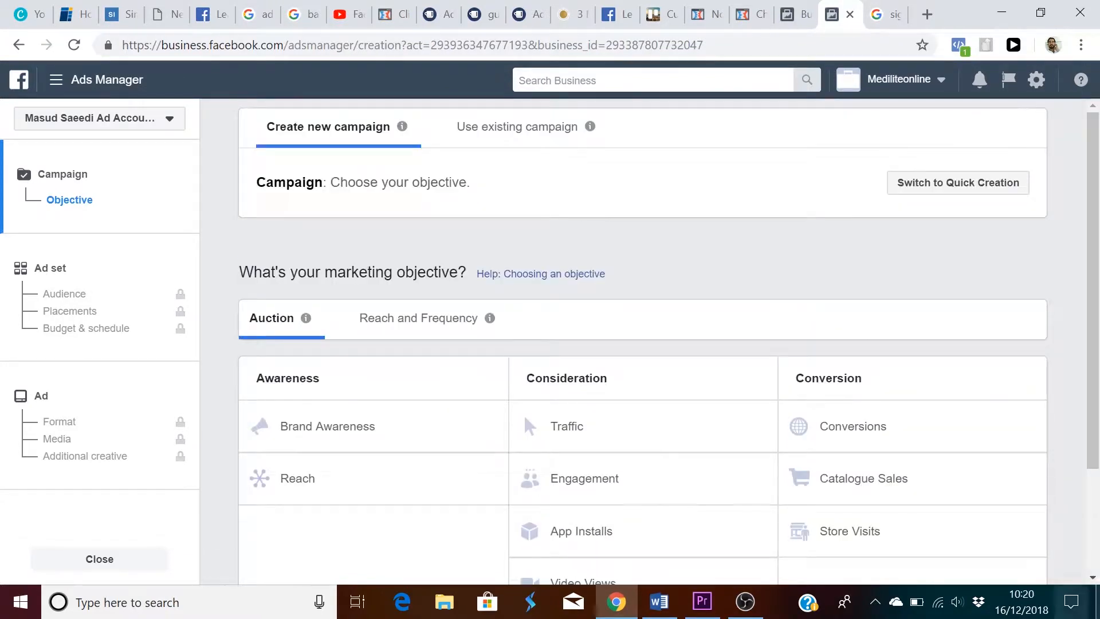
pyautogui.click(1094, 577)
pyautogui.scroll(-3, 1095, 580)
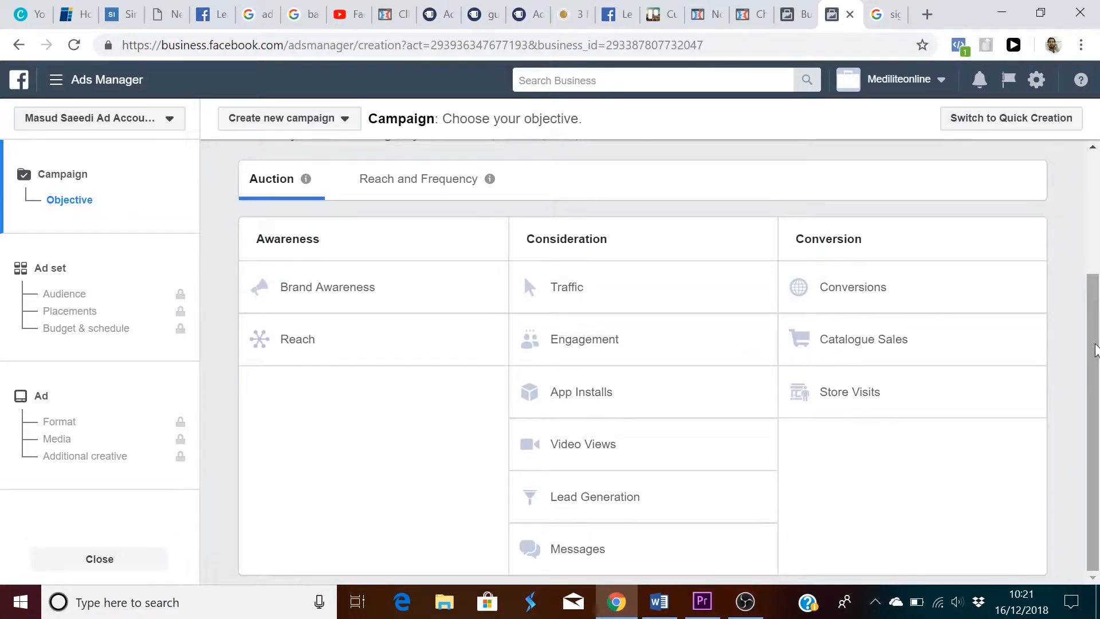
pyautogui.click(686, 308)
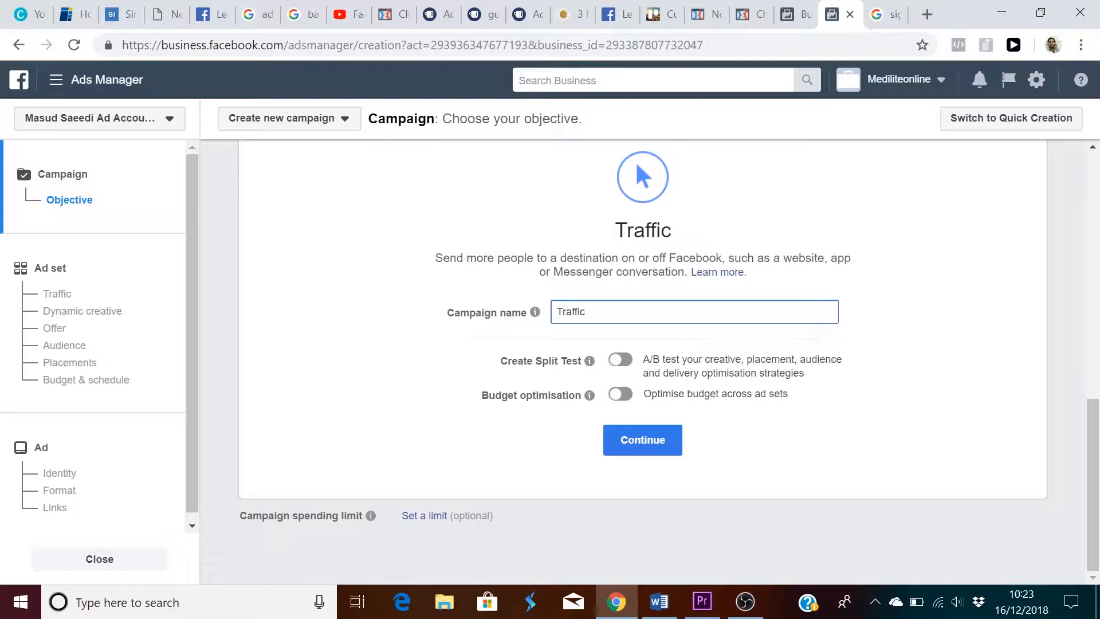
pyautogui.write('test')
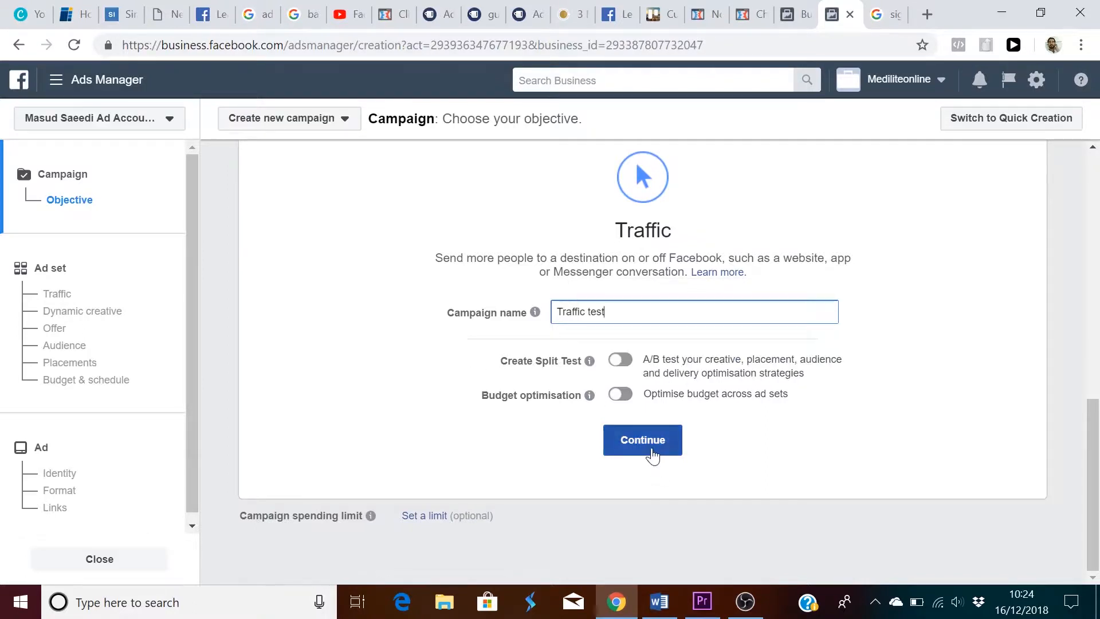
pyautogui.click(643, 440)
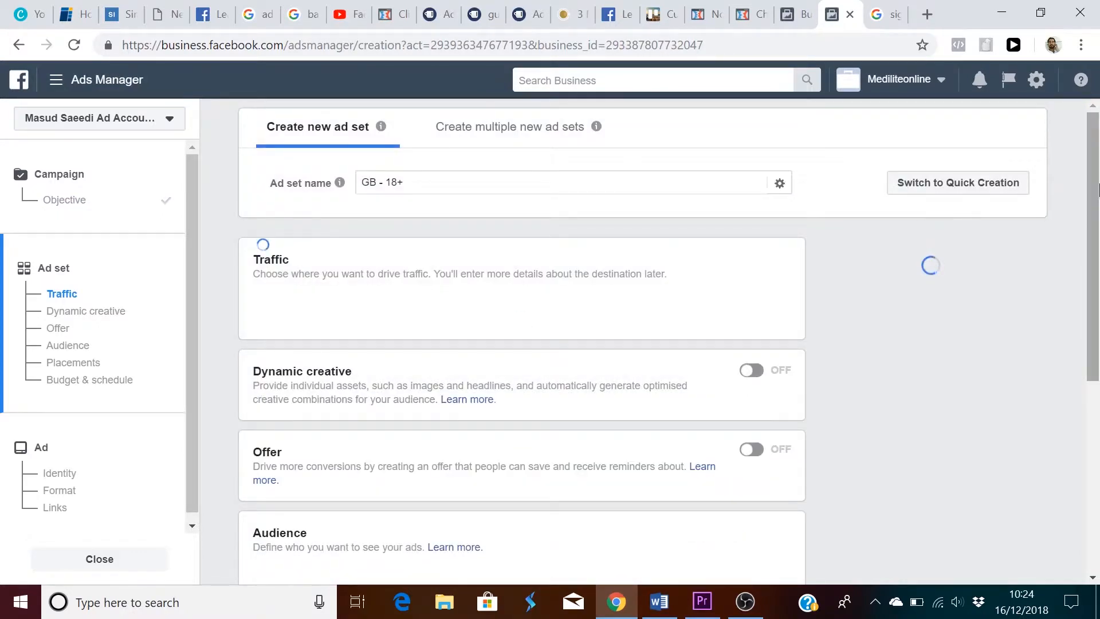
# Step: Review the new ad set's name, traffic destination, dynamic creative, offer and custom audience settings
pyautogui.doubleClick(401, 183)
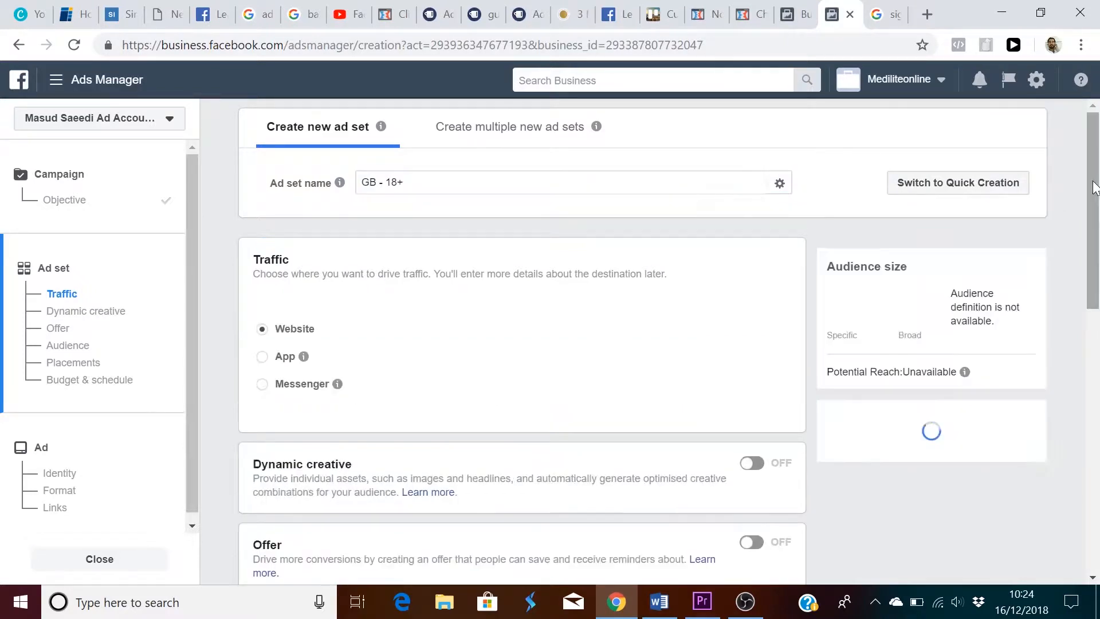
pyautogui.moveTo(1094, 199); pyautogui.dragTo(1095, 229)
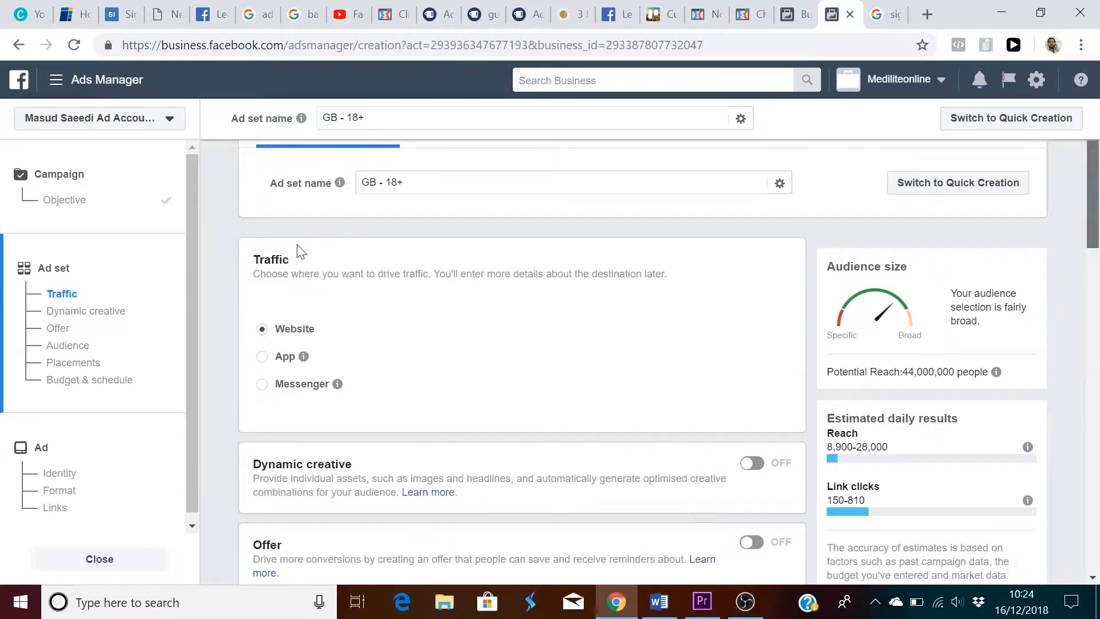
pyautogui.click(1091, 580)
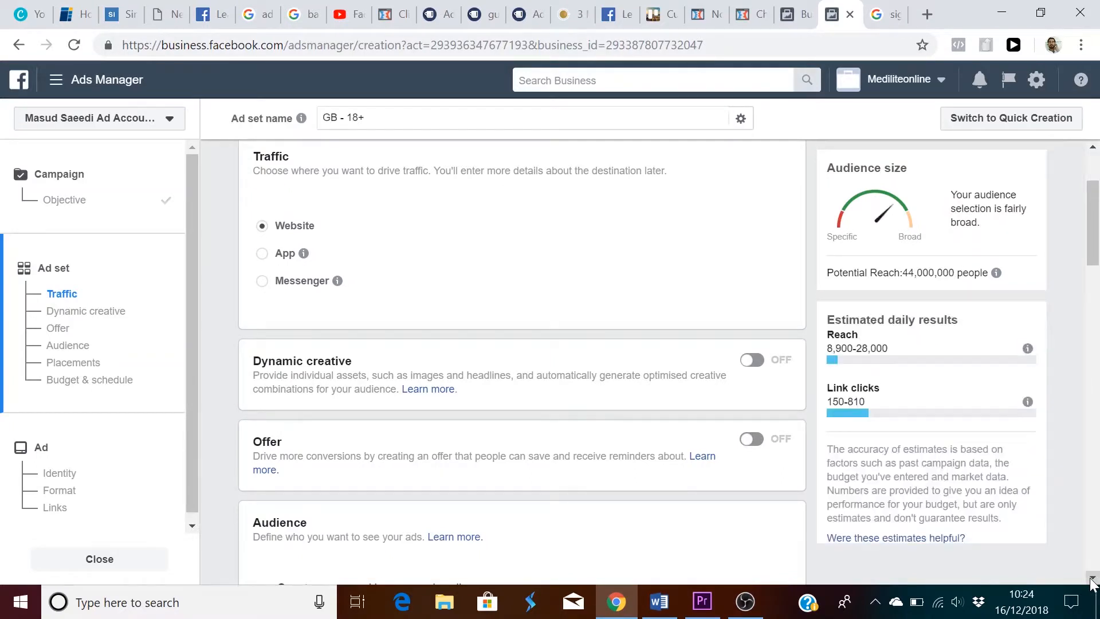
pyautogui.click(1091, 579)
pyautogui.click(1091, 580)
pyautogui.click(1091, 579)
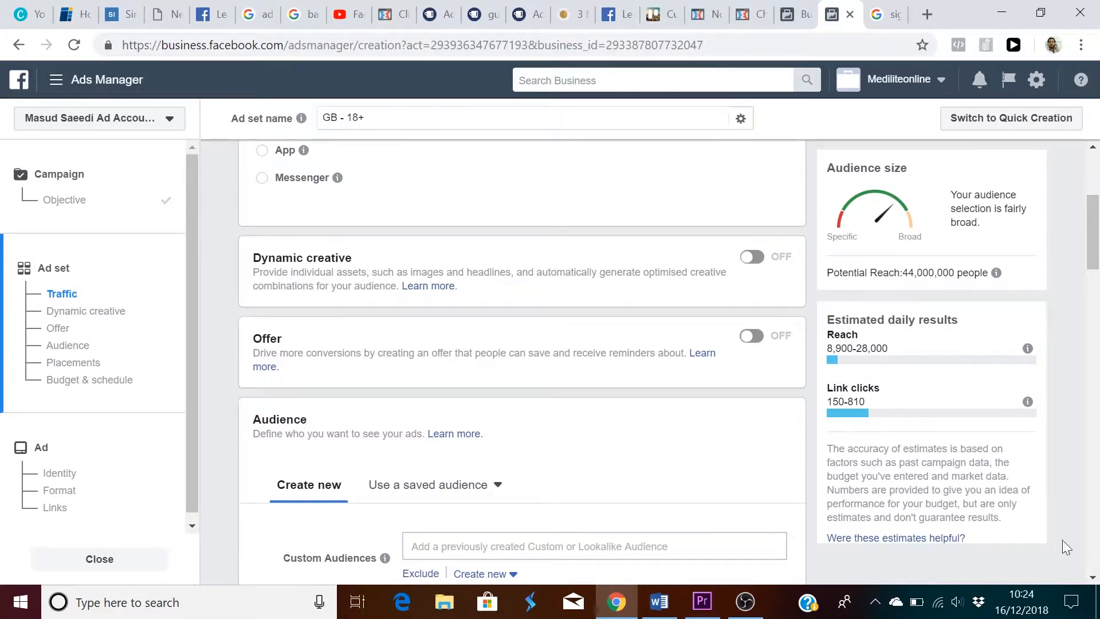
pyautogui.click(1091, 579)
pyautogui.click(1091, 579)
pyautogui.click(1091, 579)
pyautogui.click(1090, 579)
pyautogui.click(1091, 579)
pyautogui.click(1091, 580)
pyautogui.click(1091, 579)
pyautogui.click(1091, 580)
pyautogui.click(1091, 579)
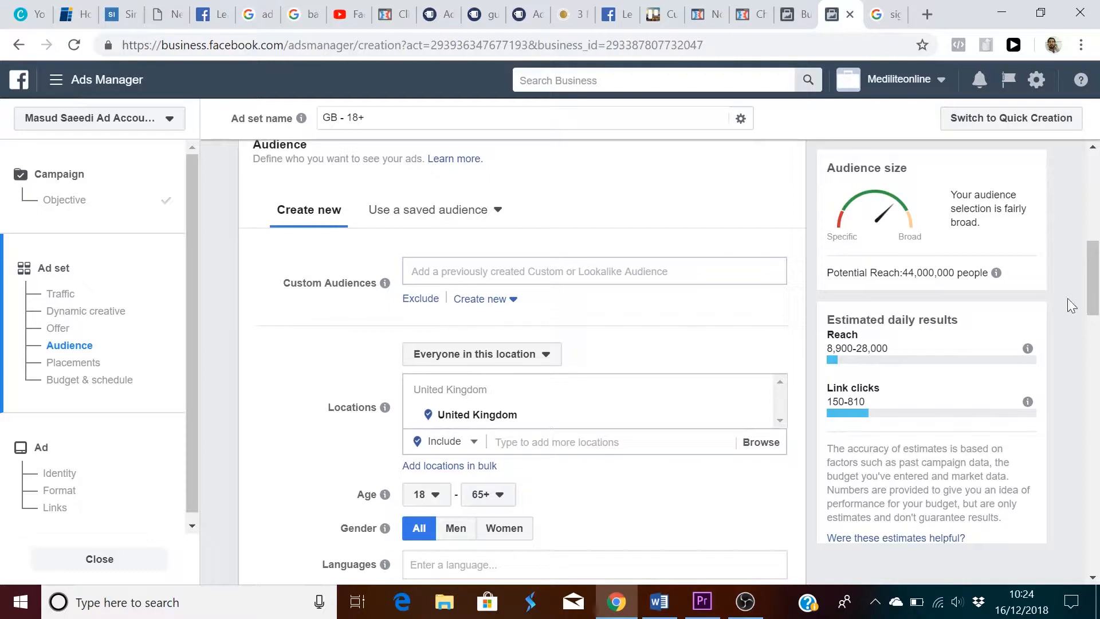
pyautogui.moveTo(1094, 287); pyautogui.dragTo(1094, 293)
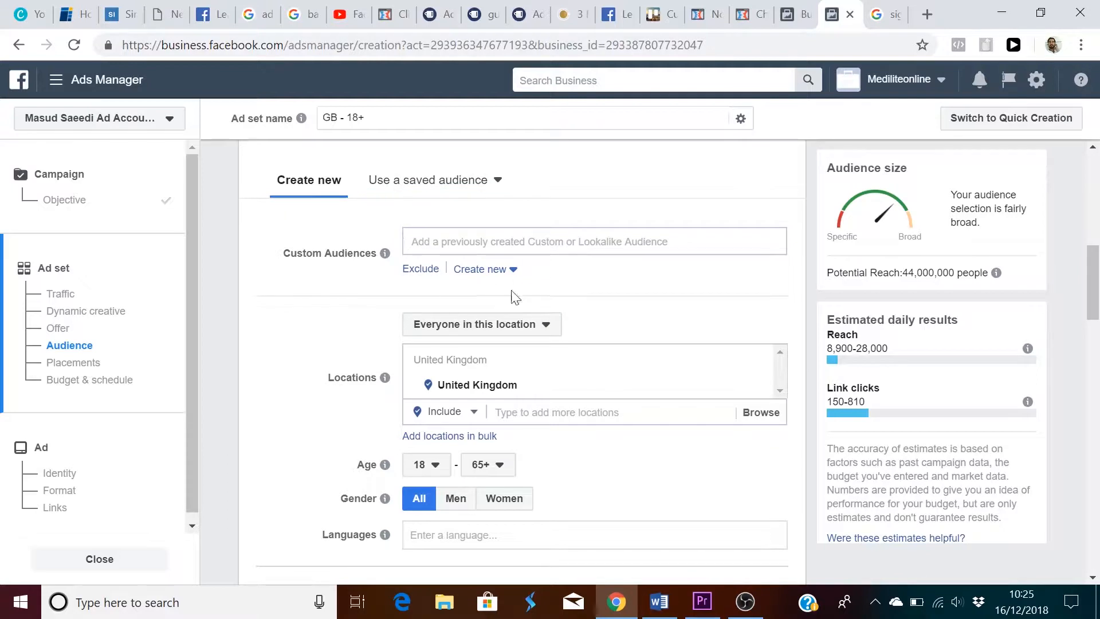
pyautogui.moveTo(384, 253)
# Step: Replace the United Kingdom with London, England as the audience location and add Ealing, England
pyautogui.moveTo(1099, 279); pyautogui.dragTo(1099, 307)
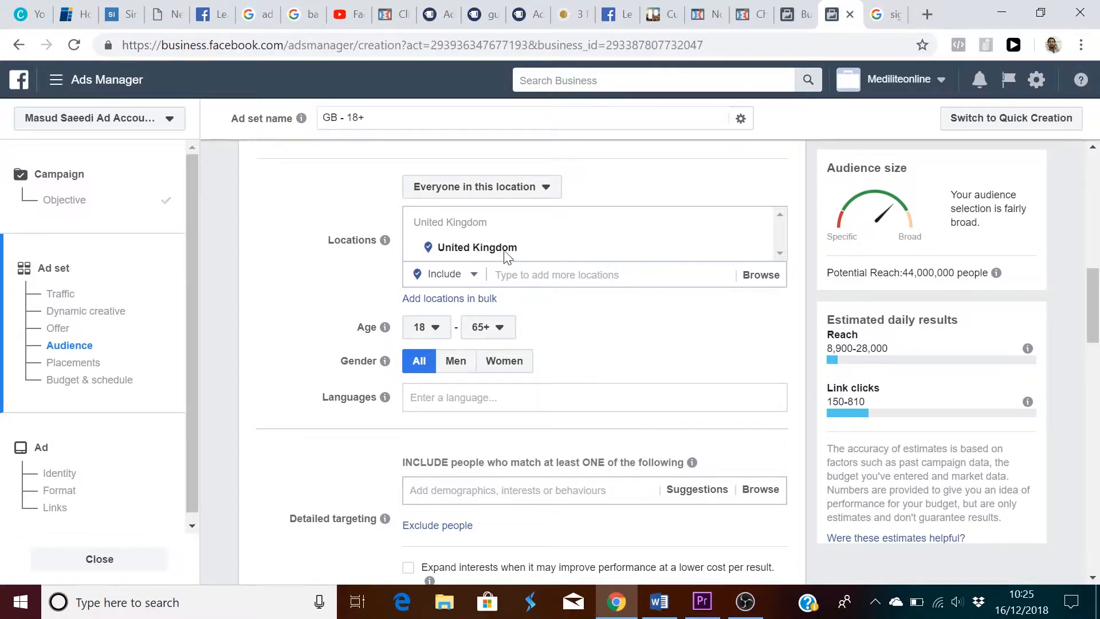
pyautogui.click(557, 275)
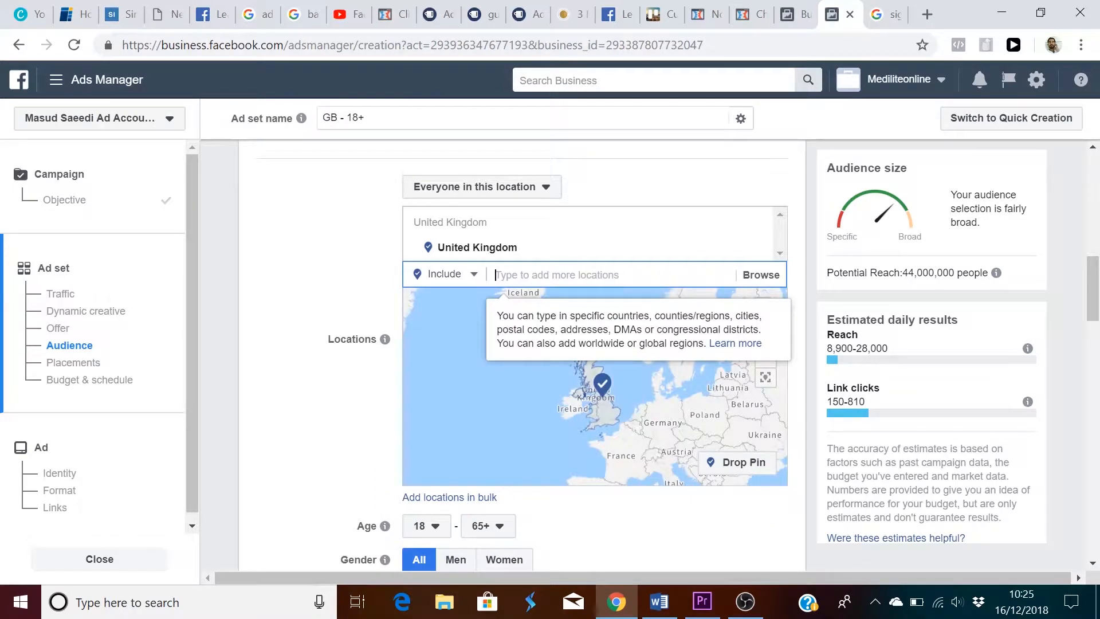
pyautogui.write('london')
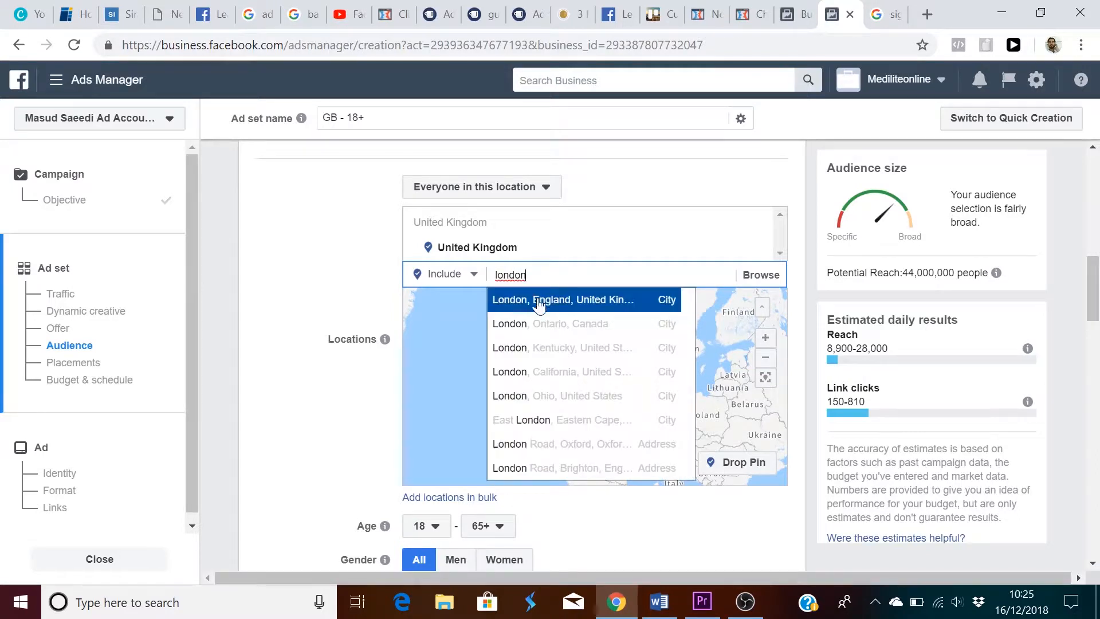
pyautogui.click(536, 297)
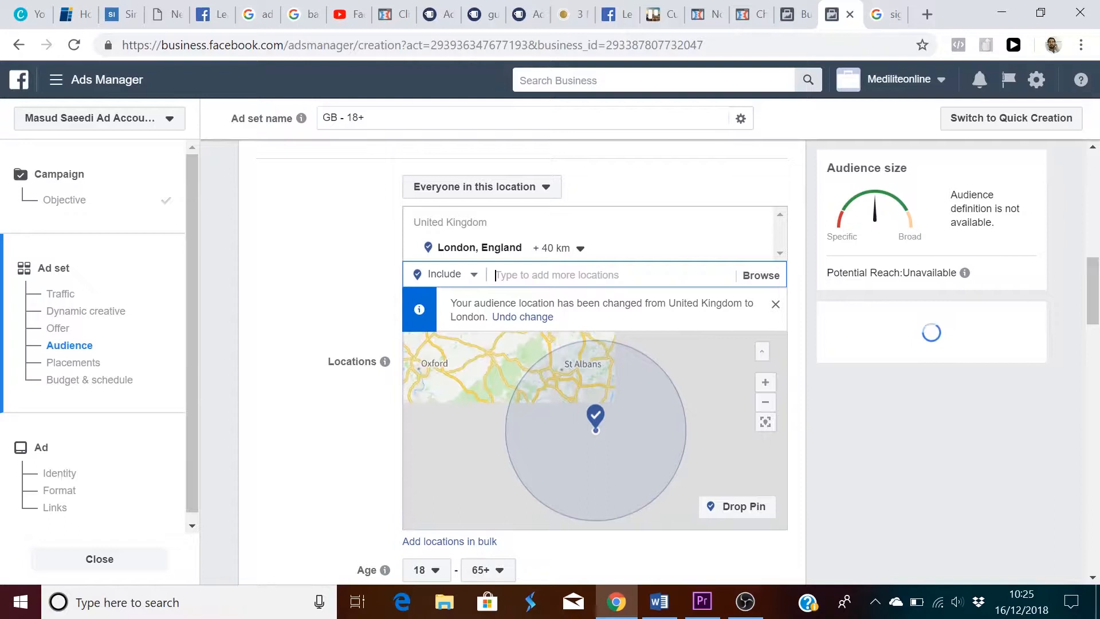
pyautogui.write('ealing')
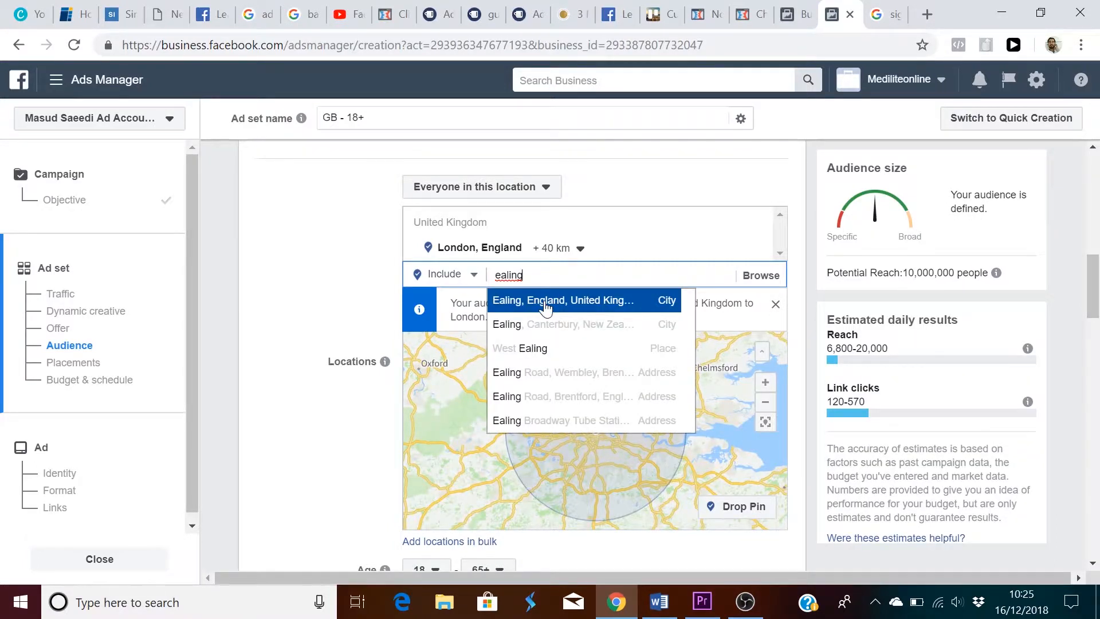
pyautogui.click(545, 308)
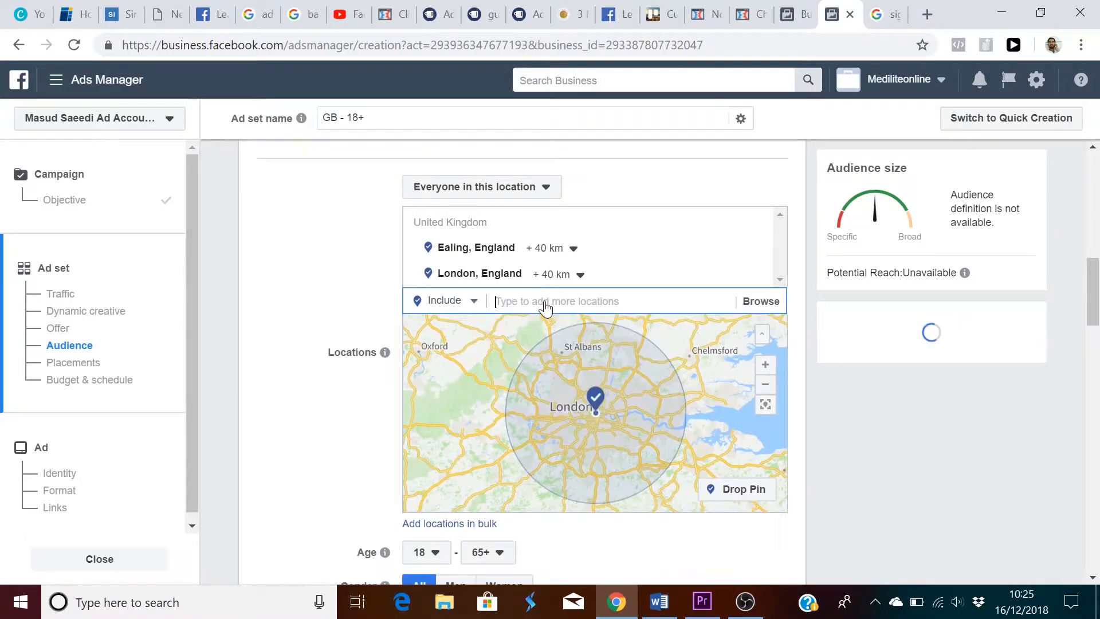
# Step: Set the targeting radius around London, England to 19 km
pyautogui.click(567, 275)
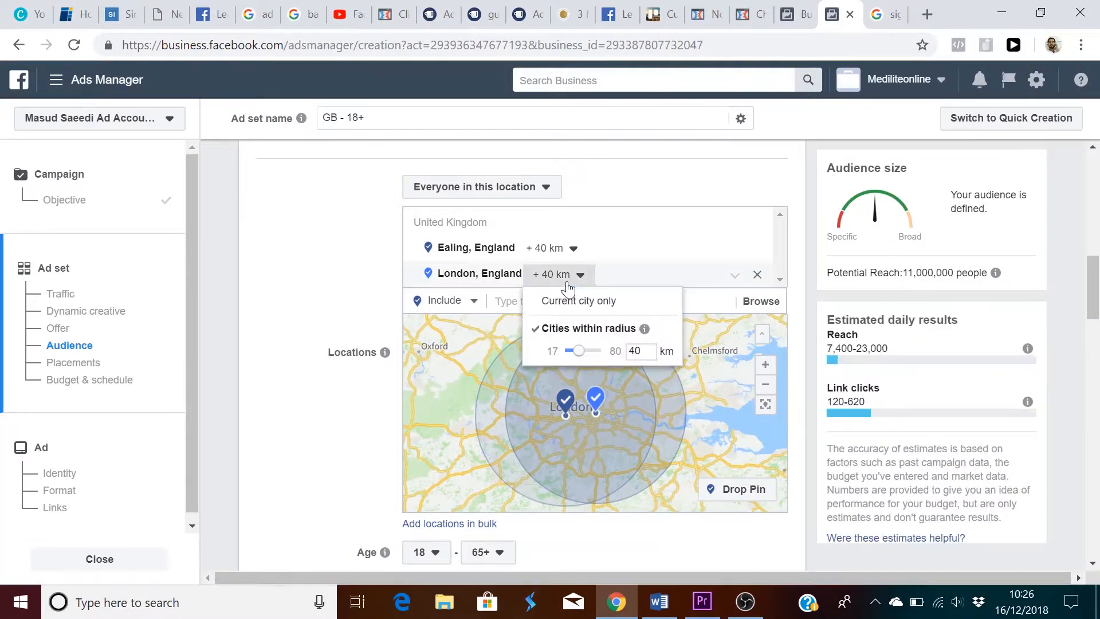
pyautogui.moveTo(576, 353); pyautogui.dragTo(568, 358)
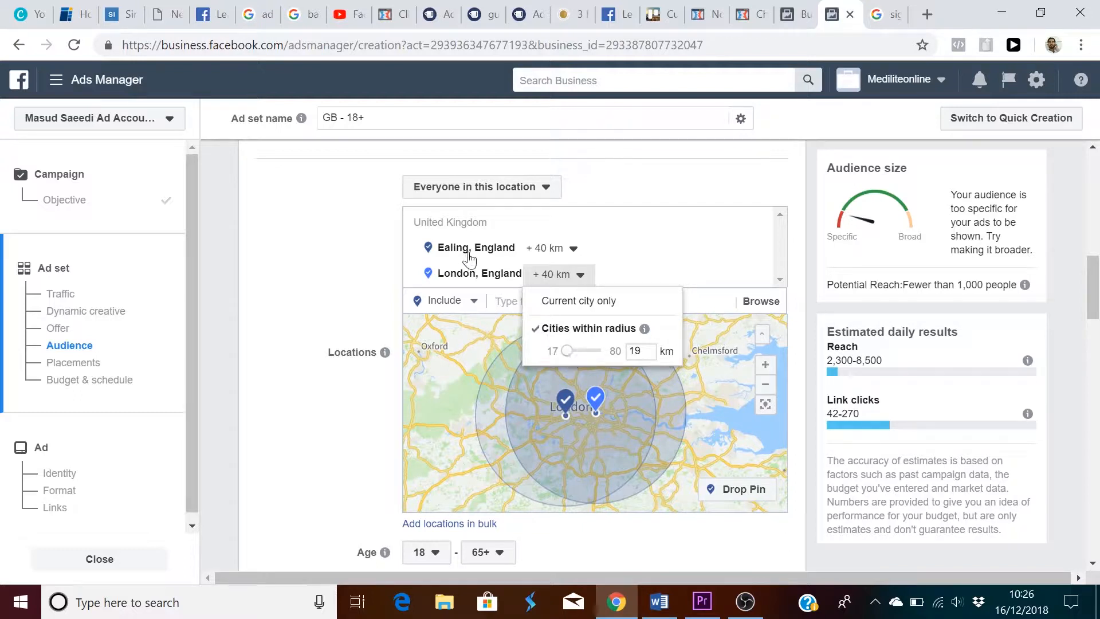
pyautogui.click(500, 277)
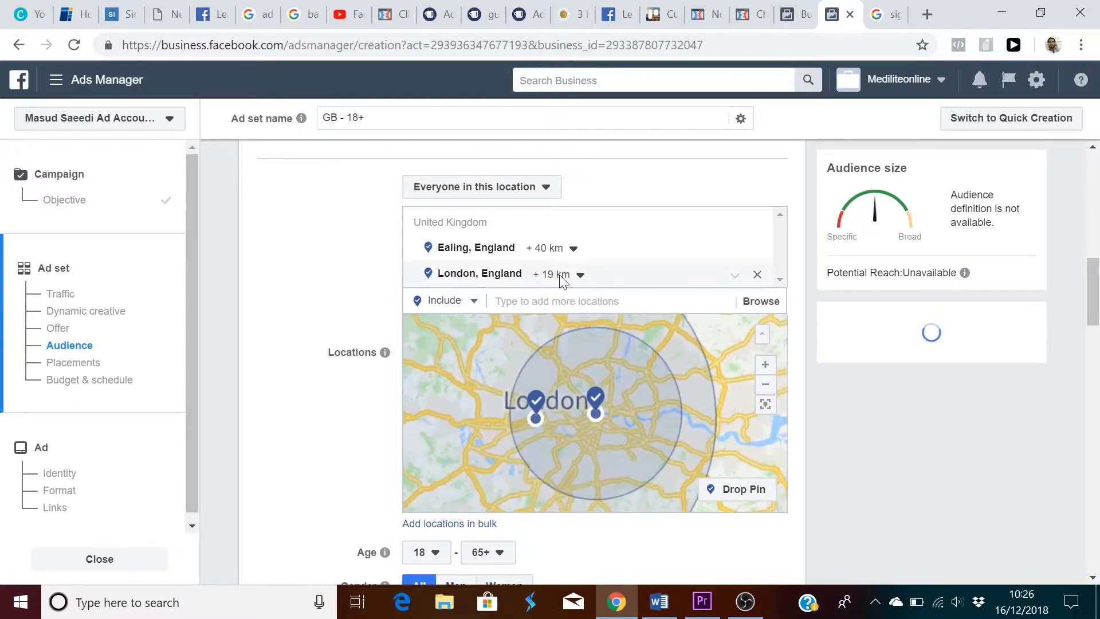
# Step: Remove London, England from the audience locations and set the radius around Ealing, England to 20 km
pyautogui.click(757, 275)
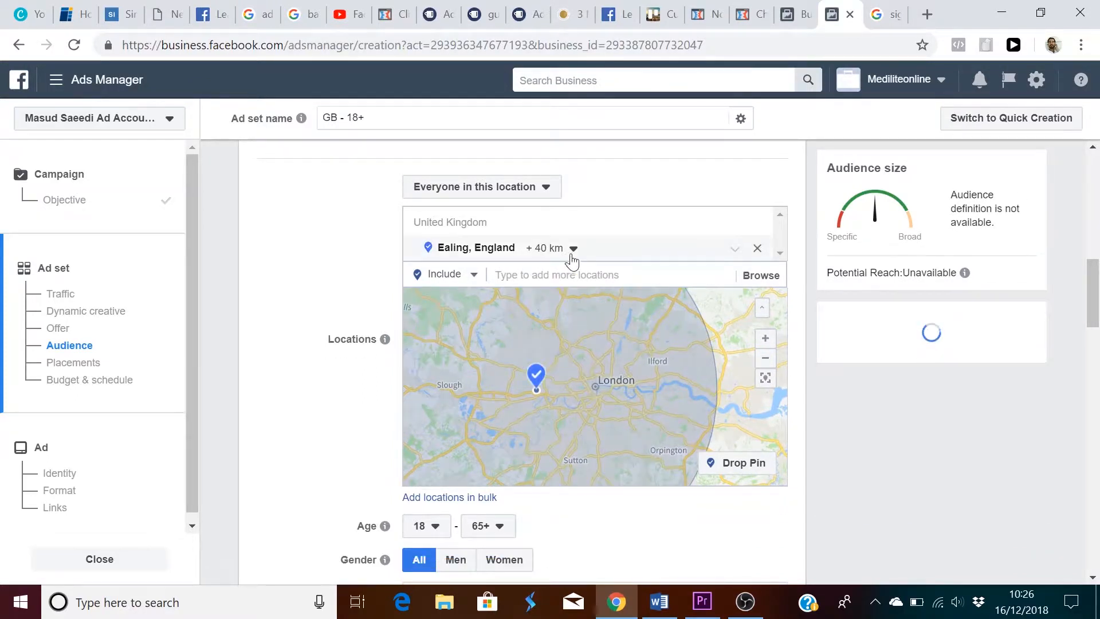
pyautogui.click(573, 252)
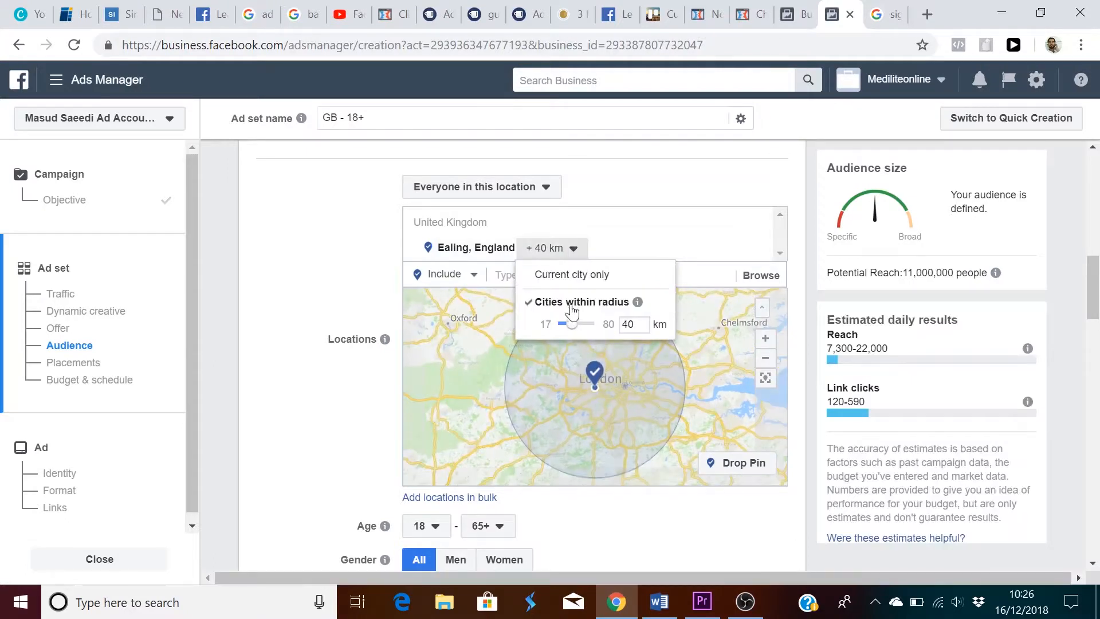
pyautogui.moveTo(575, 324); pyautogui.dragTo(569, 325)
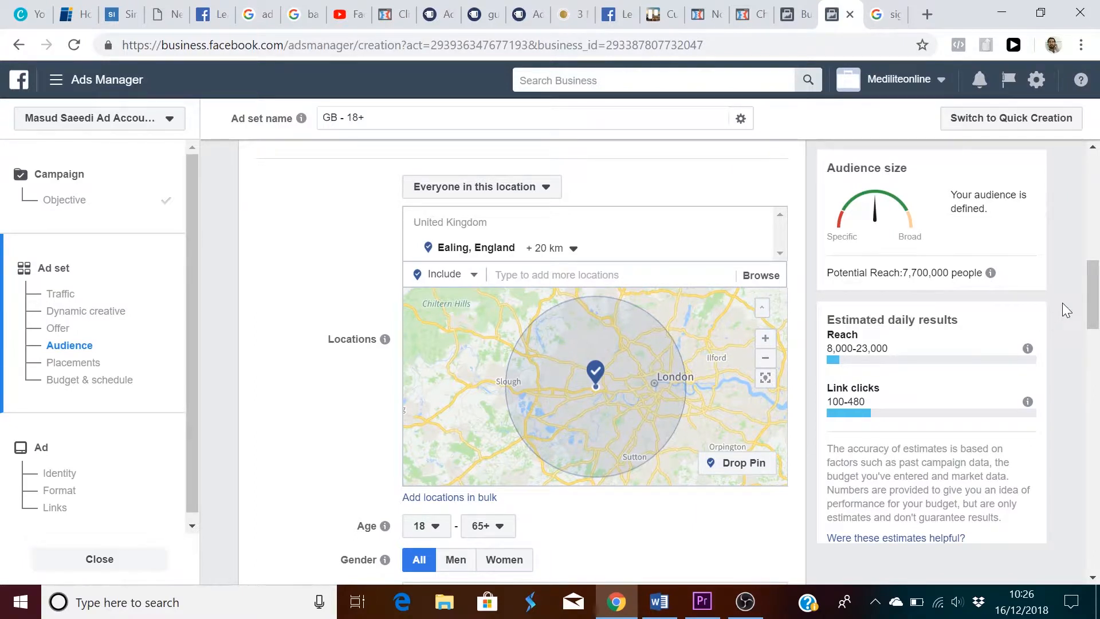
# Step: Set the audience's minimum age to 40
pyautogui.moveTo(1095, 307); pyautogui.dragTo(1096, 331)
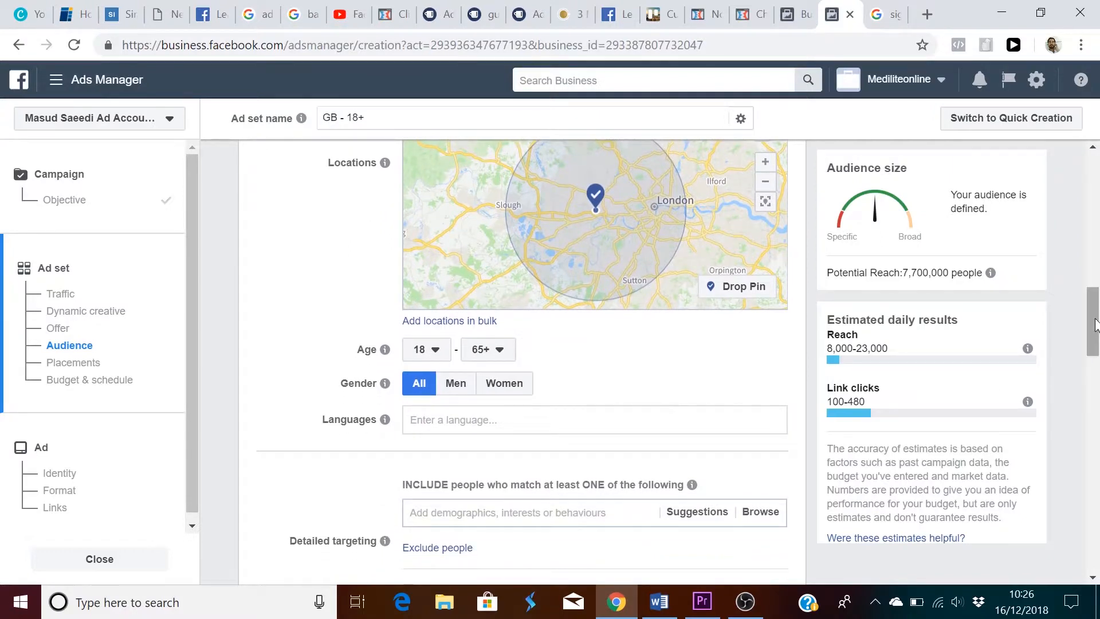
pyautogui.moveTo(1096, 325); pyautogui.dragTo(1098, 351)
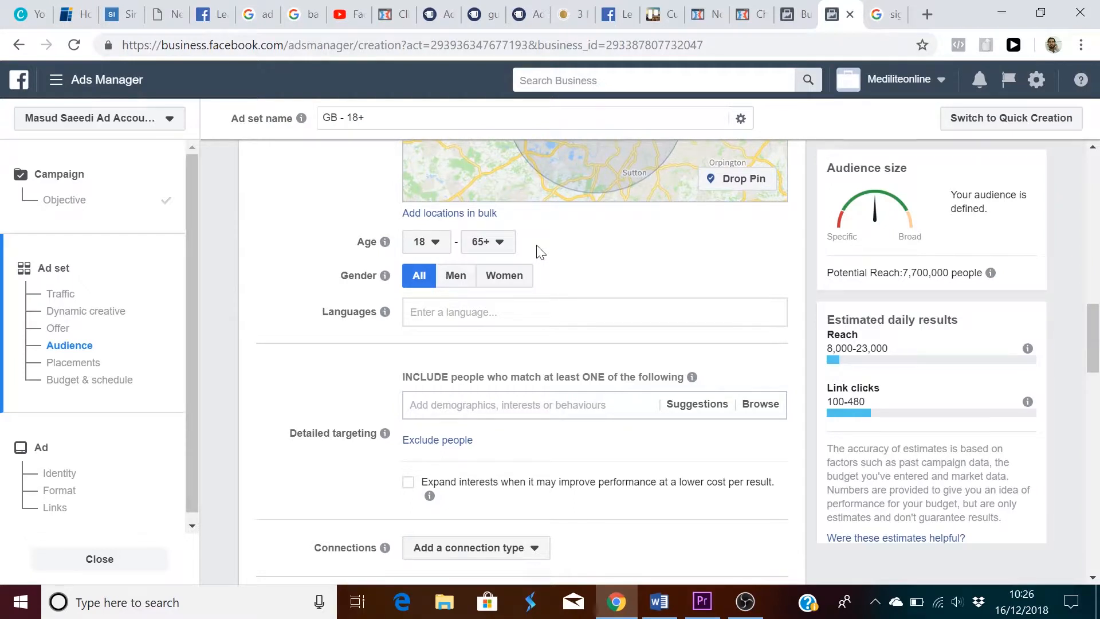
pyautogui.click(433, 246)
pyautogui.moveTo(455, 295); pyautogui.dragTo(460, 438)
pyautogui.scroll(2, 438, 424)
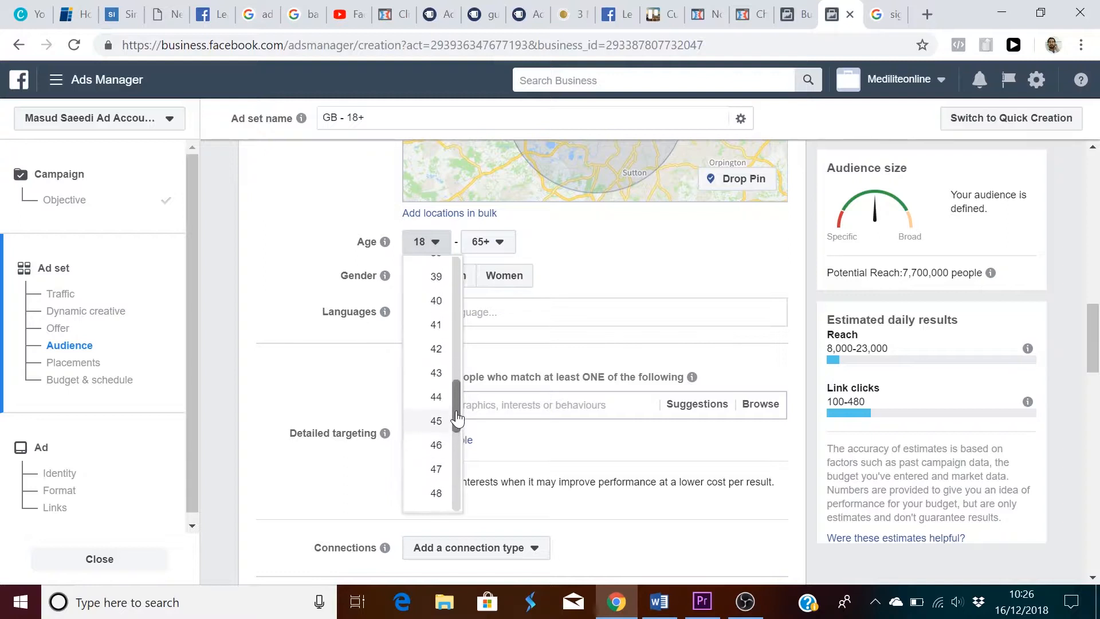
pyautogui.click(438, 309)
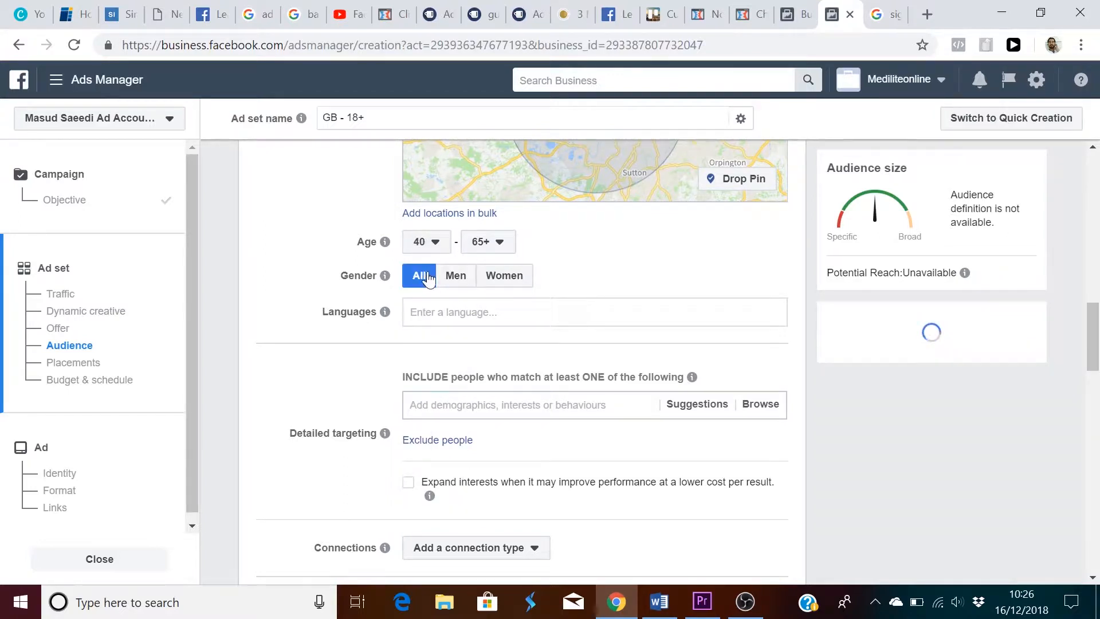
# Step: Add English (UK) as the audience language
pyautogui.click(451, 320)
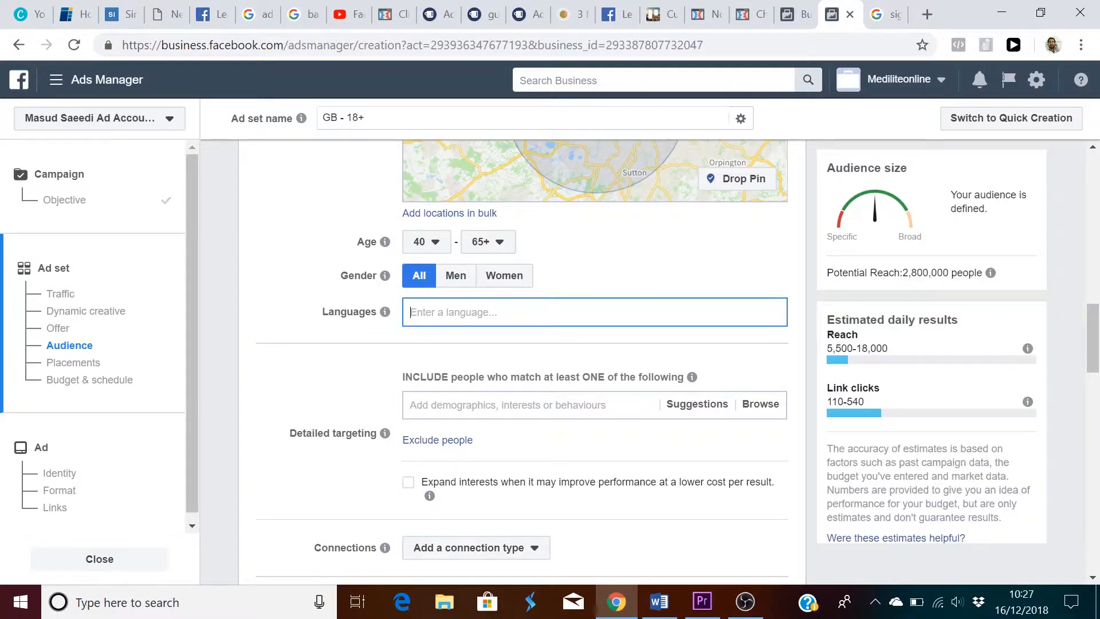
pyautogui.write('english')
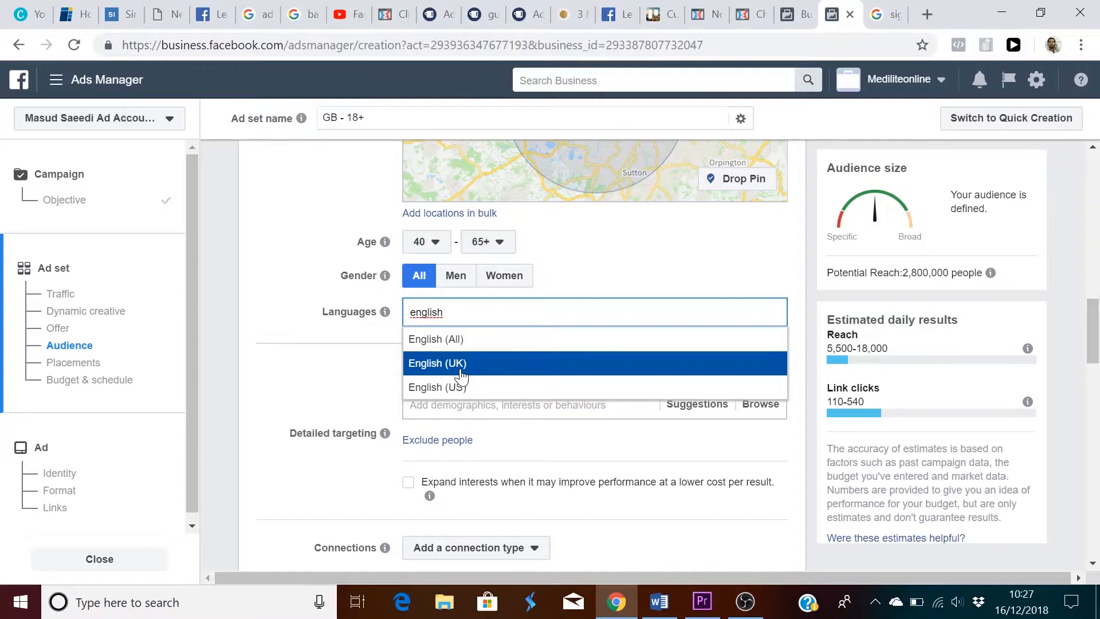
pyautogui.click(462, 373)
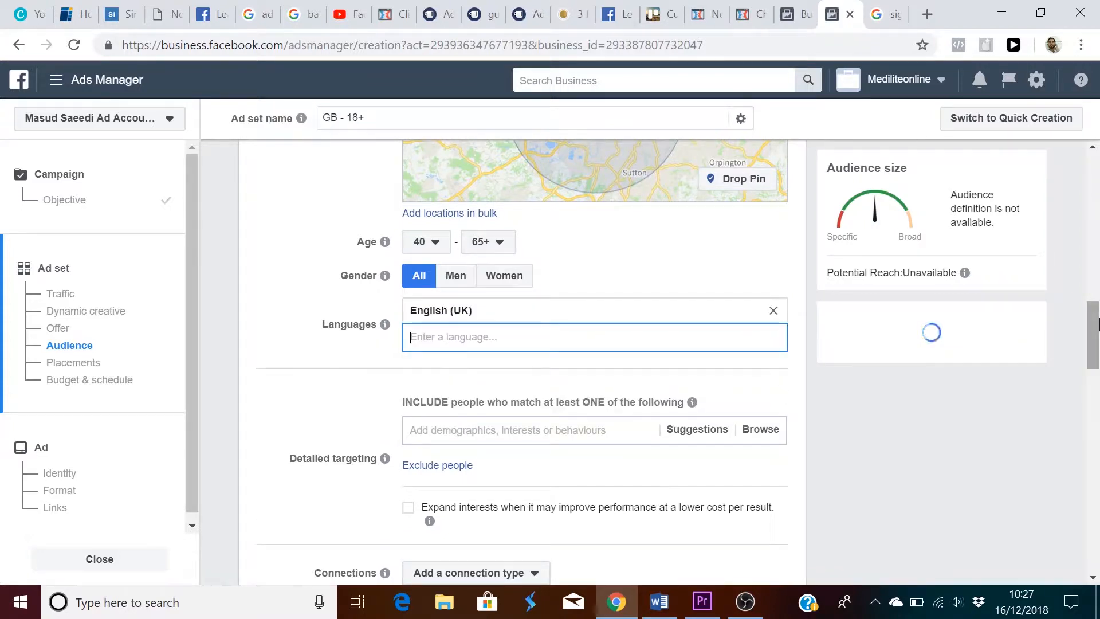
# Step: Add the Physical therapy interest, the Physiotherapy Assistant job title and the Massage interest to the detailed targeting
pyautogui.scroll(-3, 1099, 321)
pyautogui.click(508, 242)
pyautogui.write('physical therapy')
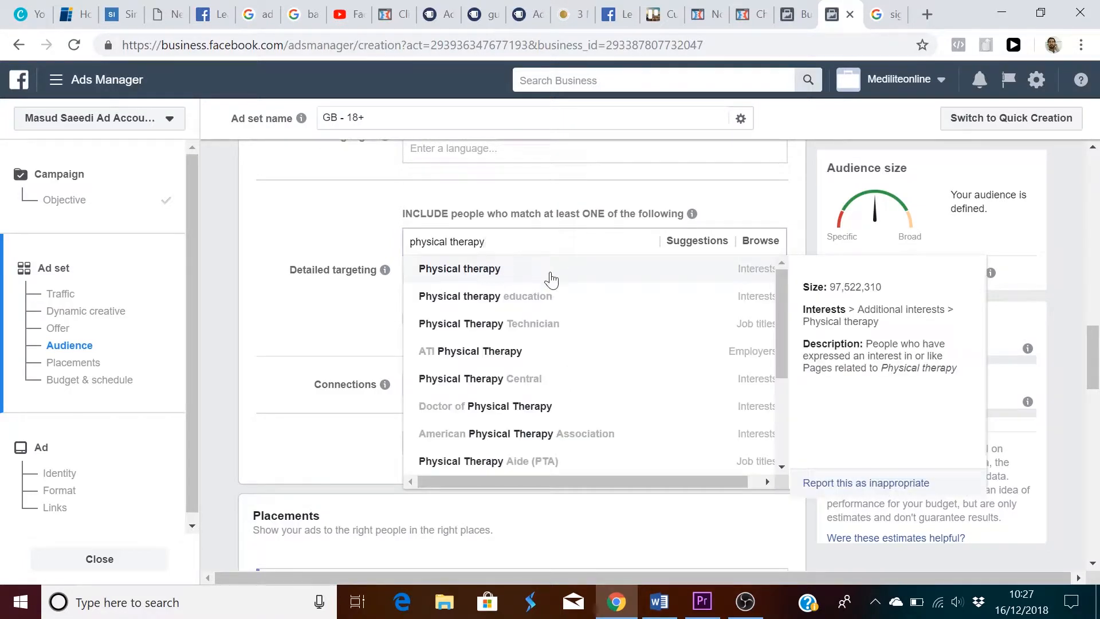
pyautogui.click(551, 275)
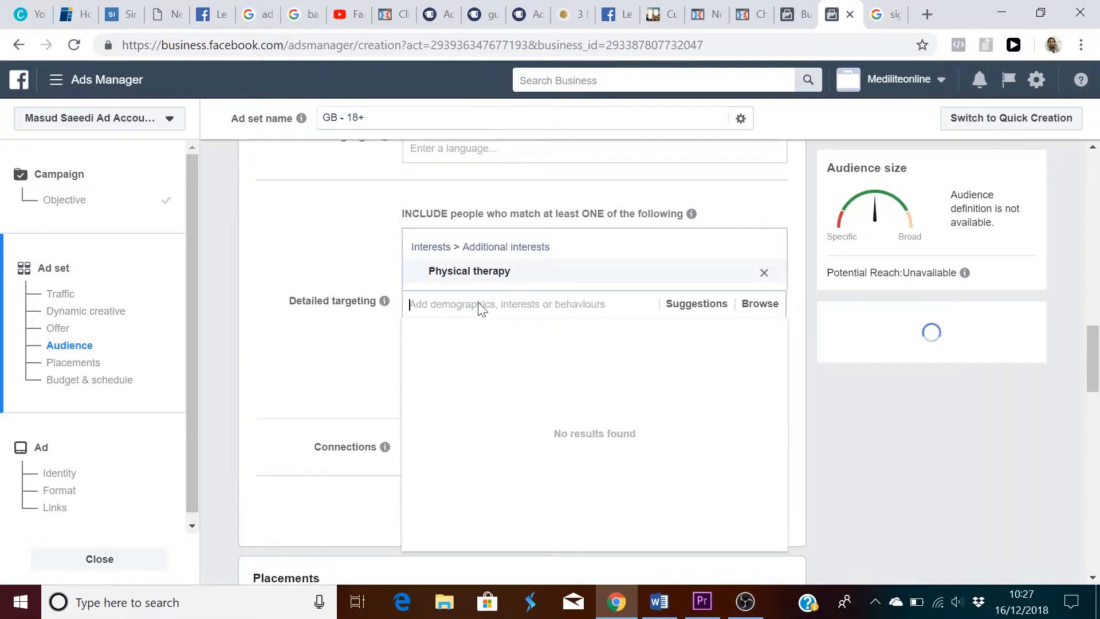
pyautogui.write('physiotherap')
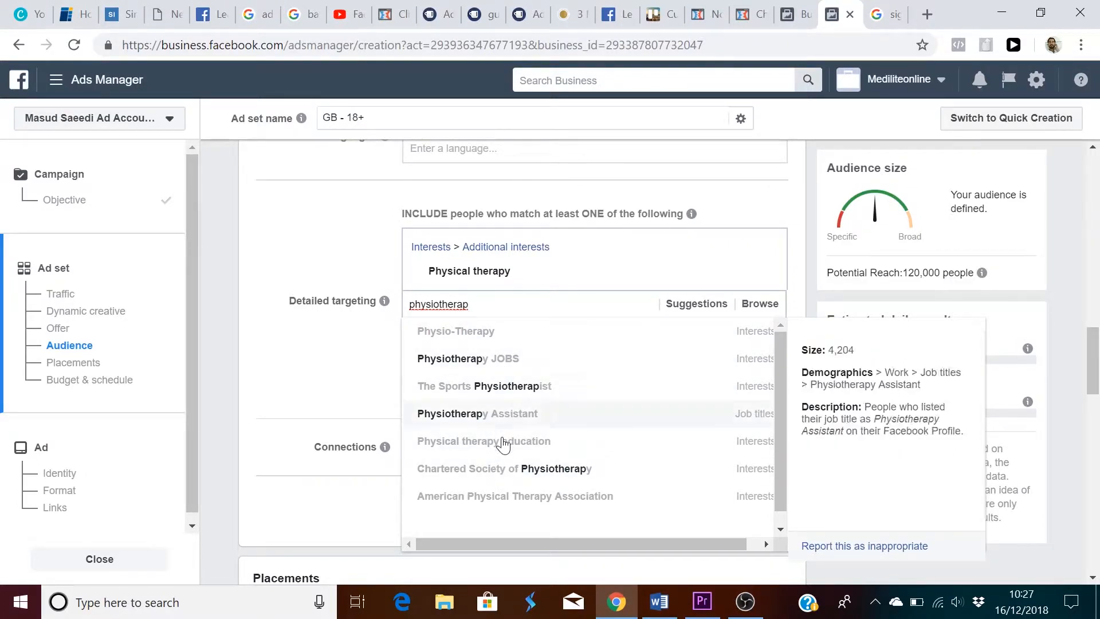
pyautogui.click(510, 419)
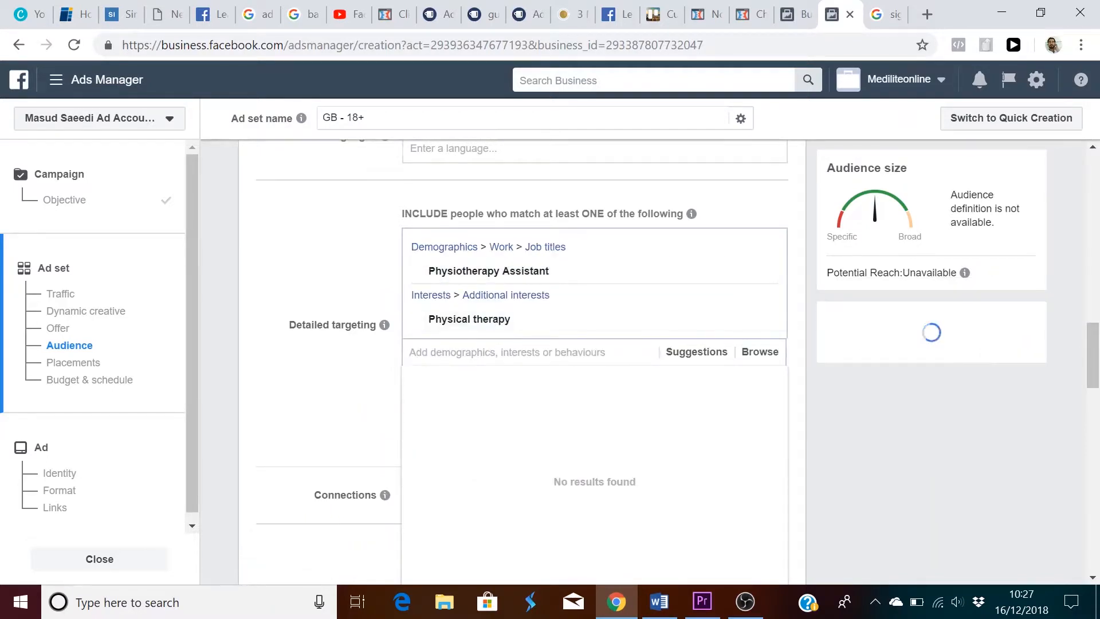
pyautogui.write('massage')
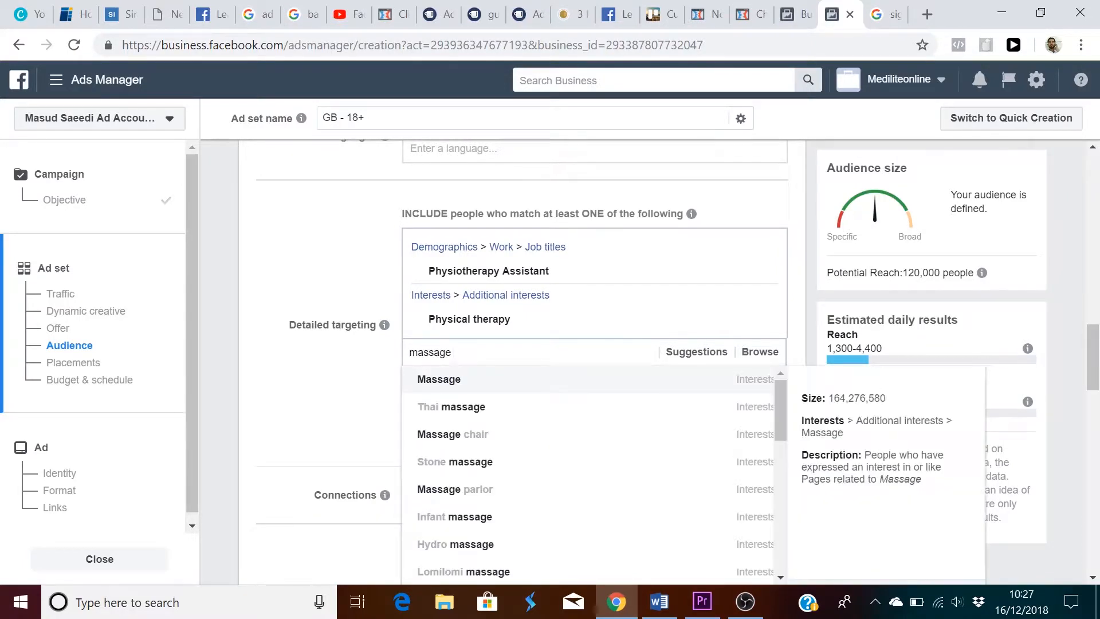
pyautogui.click(480, 388)
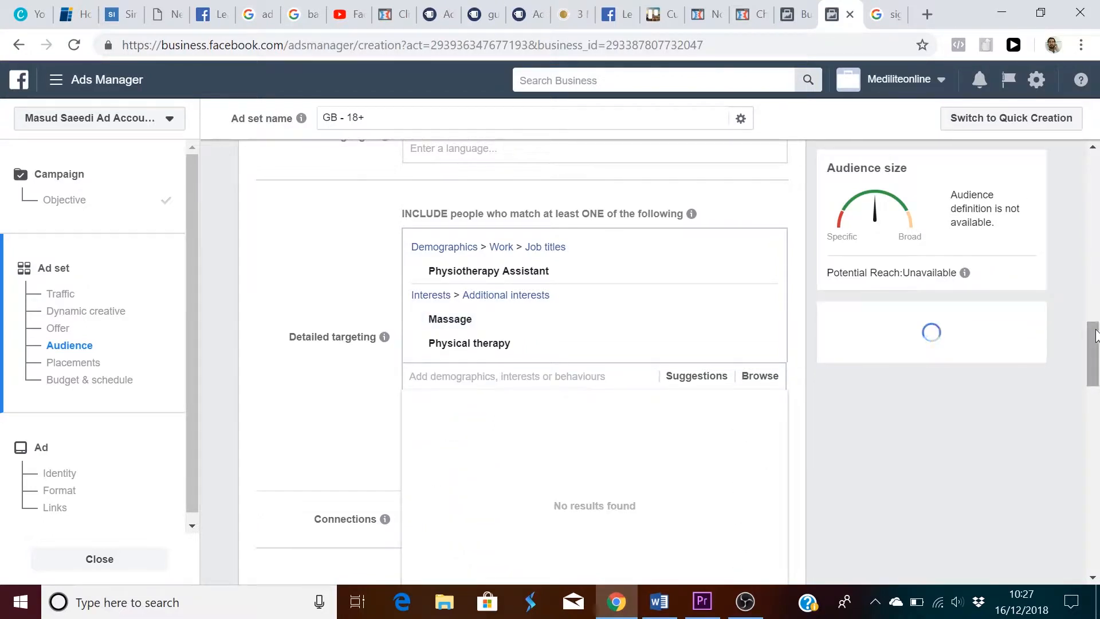
# Step: Review the detailed targeting entries and check the available connection types without adding one
pyautogui.moveTo(1095, 330); pyautogui.dragTo(1096, 338)
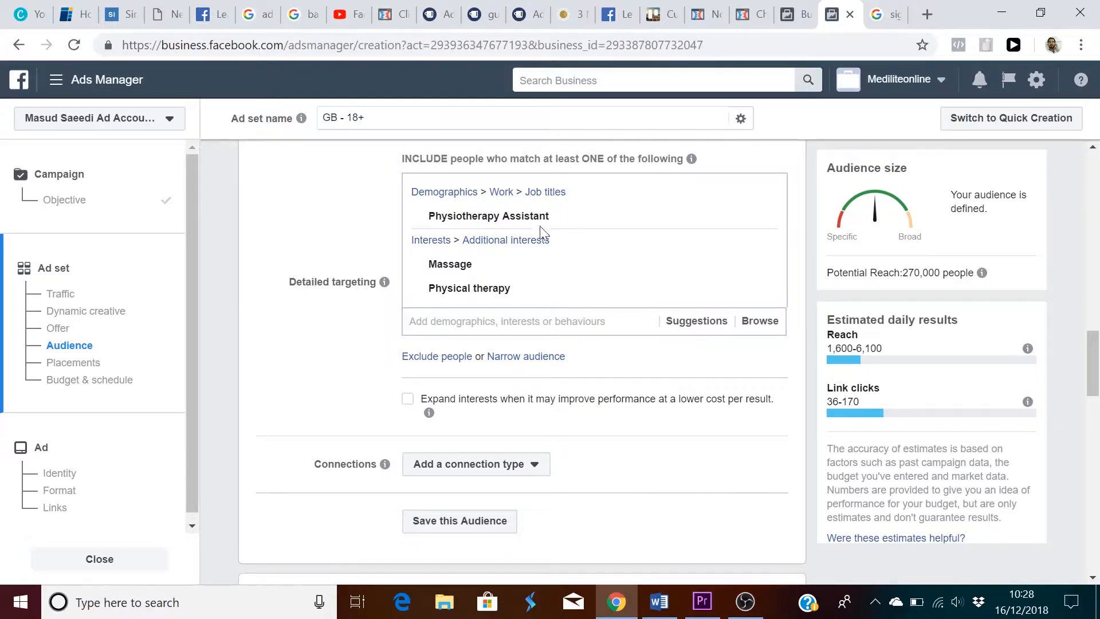
pyautogui.moveTo(1098, 371); pyautogui.dragTo(1097, 414)
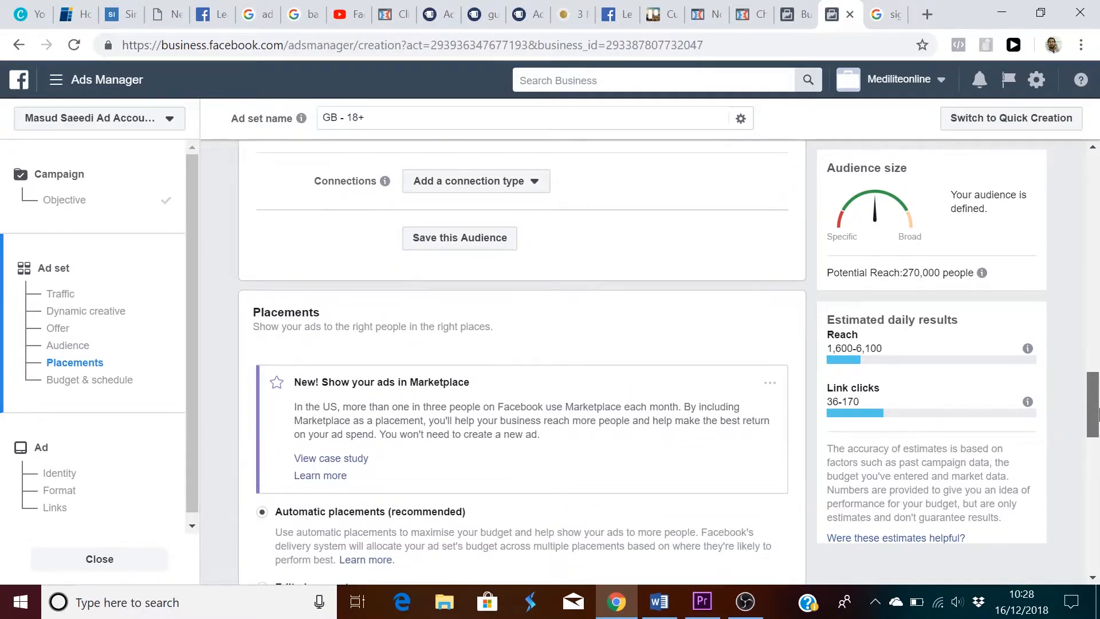
pyautogui.click(546, 189)
pyautogui.click(582, 179)
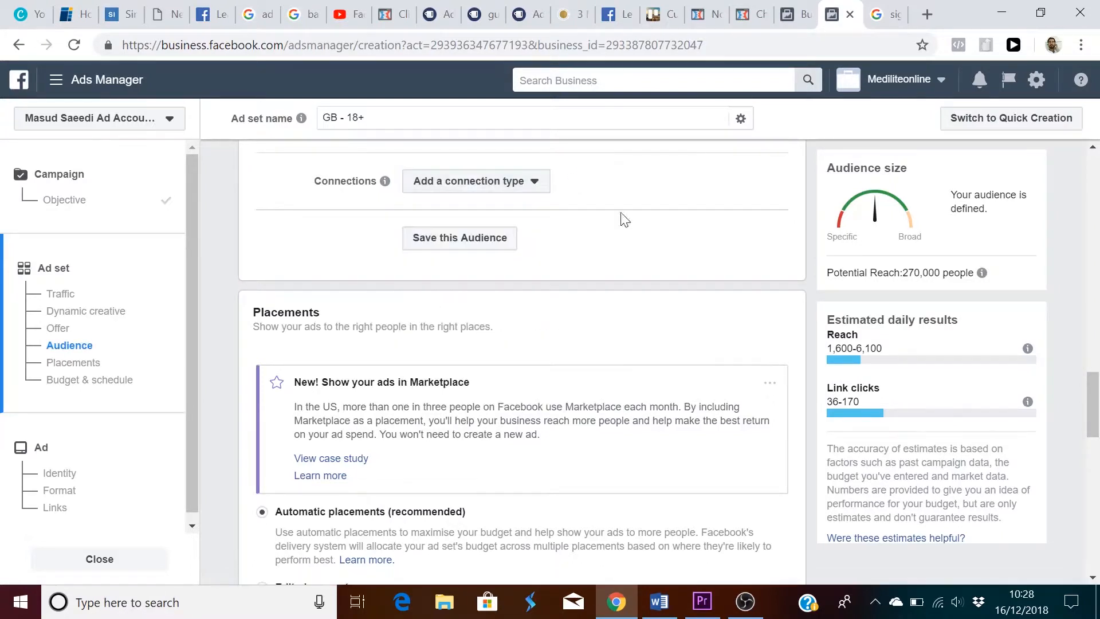
# Step: Examine the device types and platforms offered under Edit placements and return to Automatic placements
pyautogui.moveTo(1093, 401); pyautogui.dragTo(1096, 434)
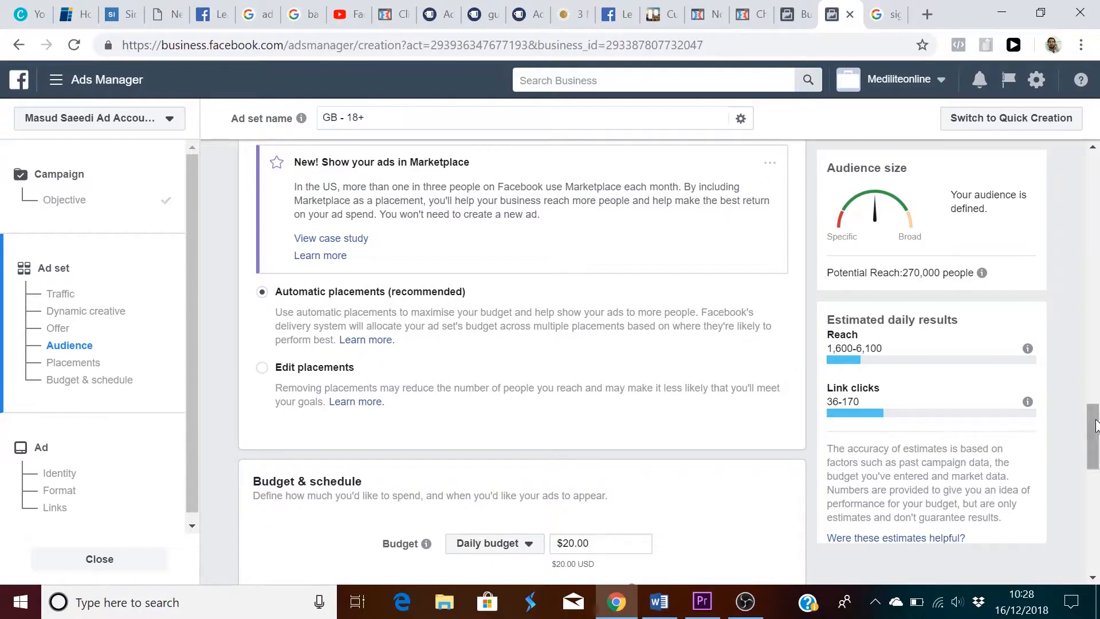
pyautogui.moveTo(1097, 425); pyautogui.dragTo(1097, 413)
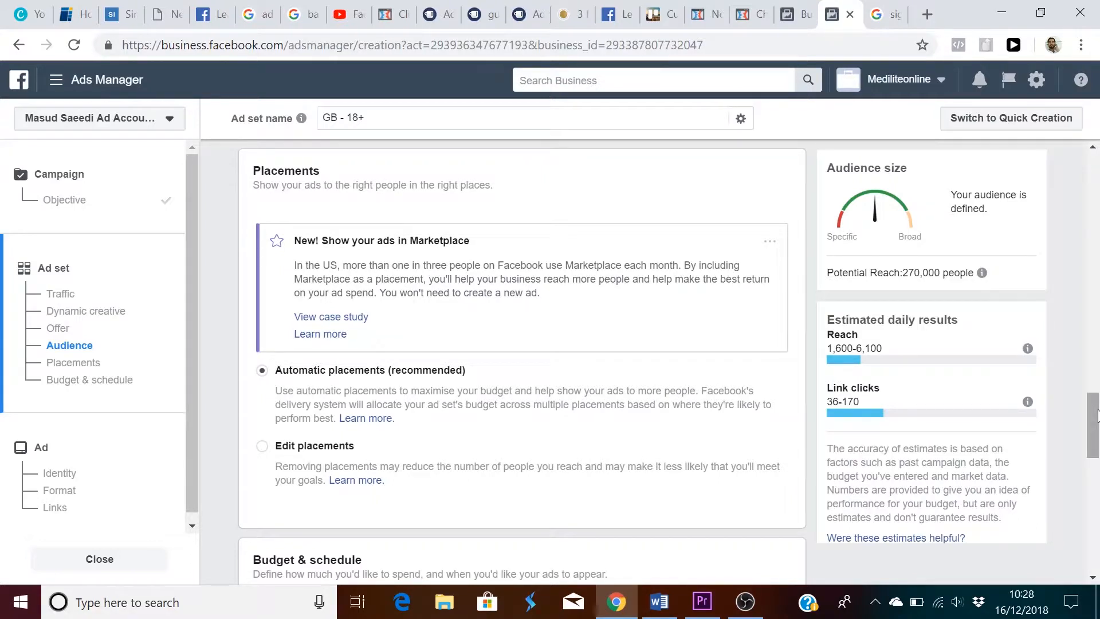
pyautogui.moveTo(1096, 418); pyautogui.dragTo(1097, 421)
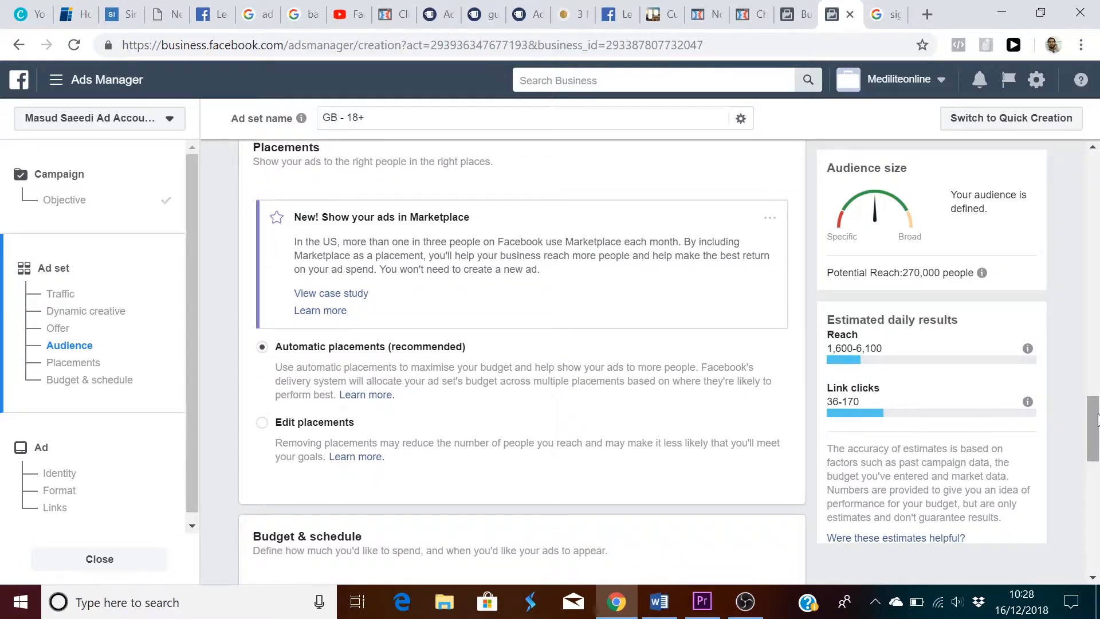
pyautogui.click(263, 427)
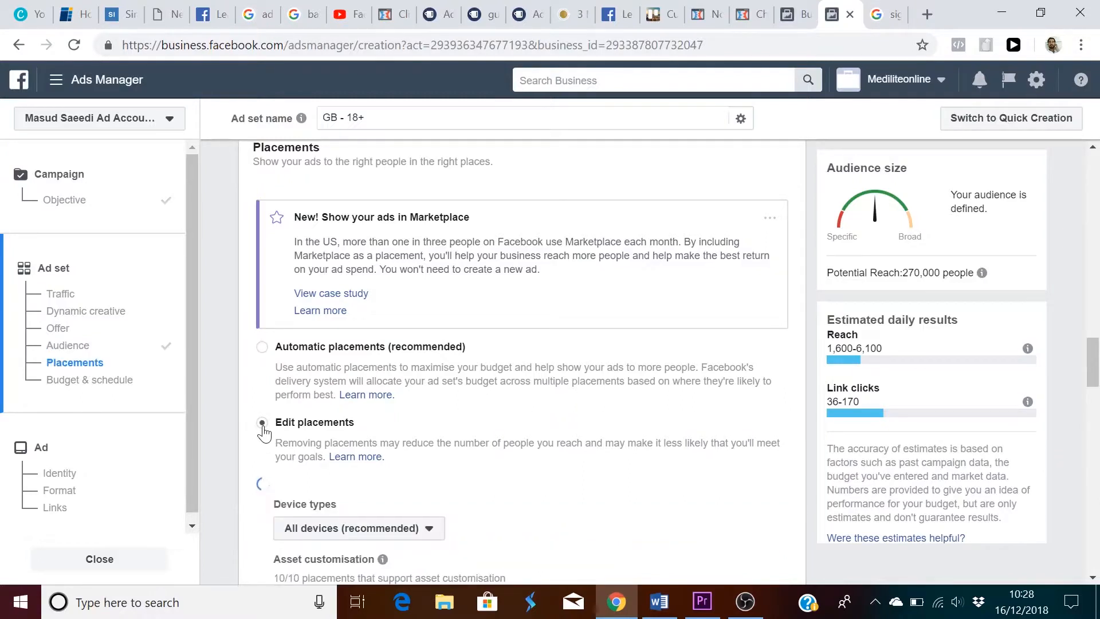
pyautogui.moveTo(1096, 364); pyautogui.dragTo(1096, 403)
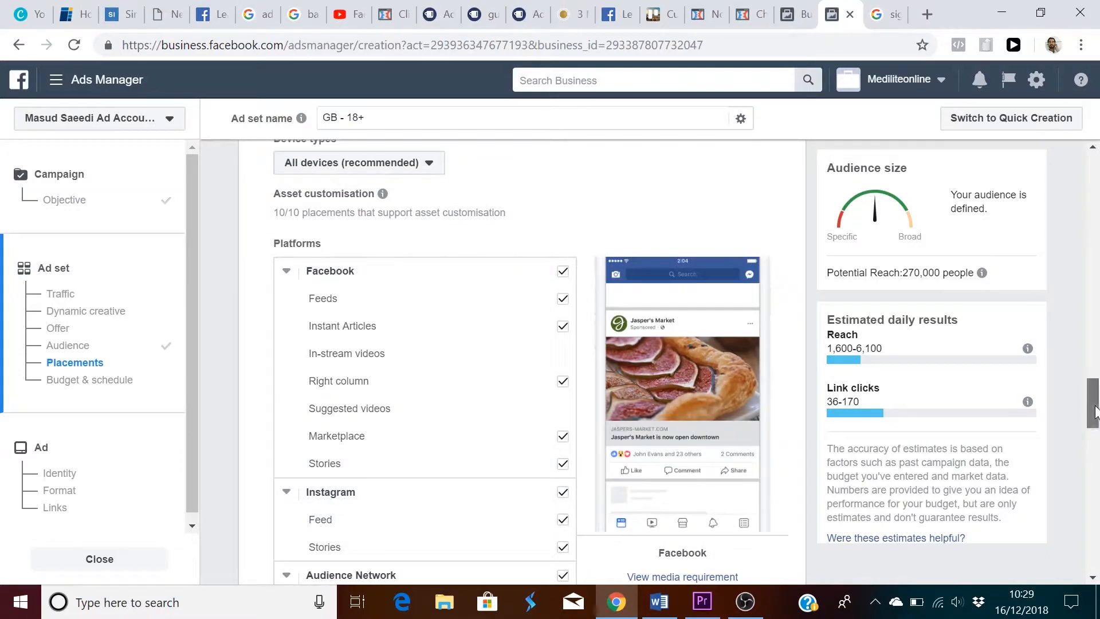
pyautogui.scroll(2, 1095, 410)
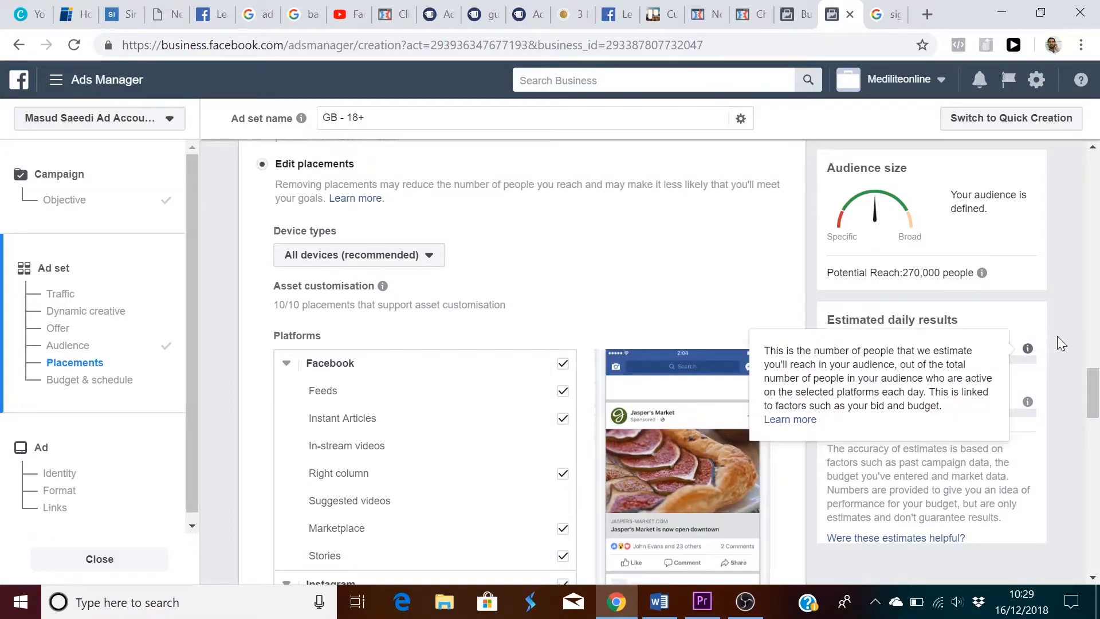
pyautogui.scroll(1, 1095, 383)
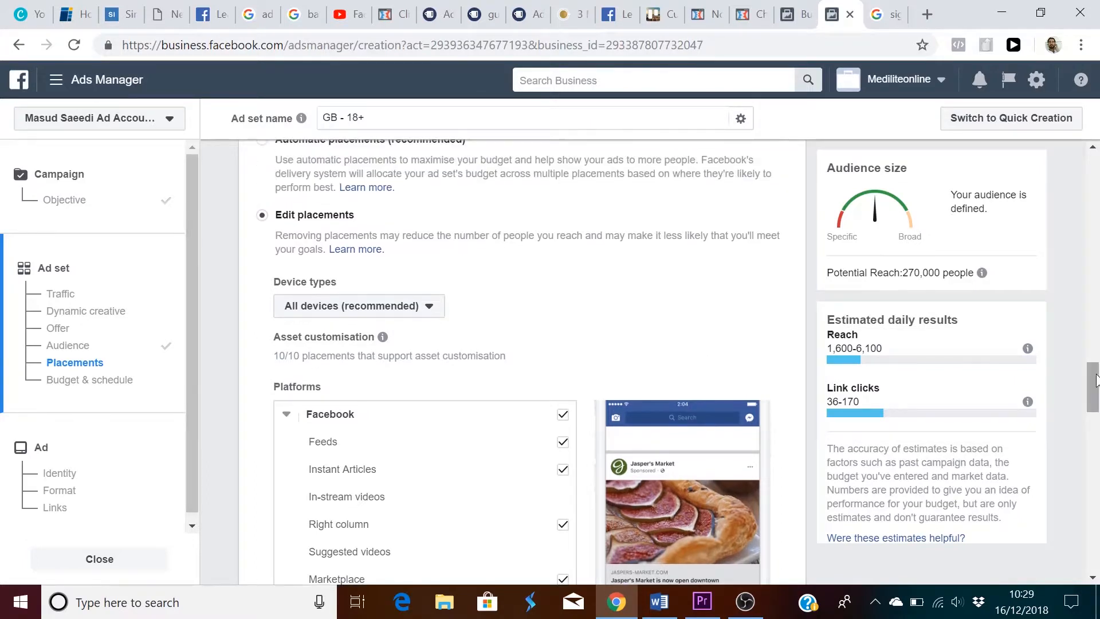
pyautogui.click(264, 145)
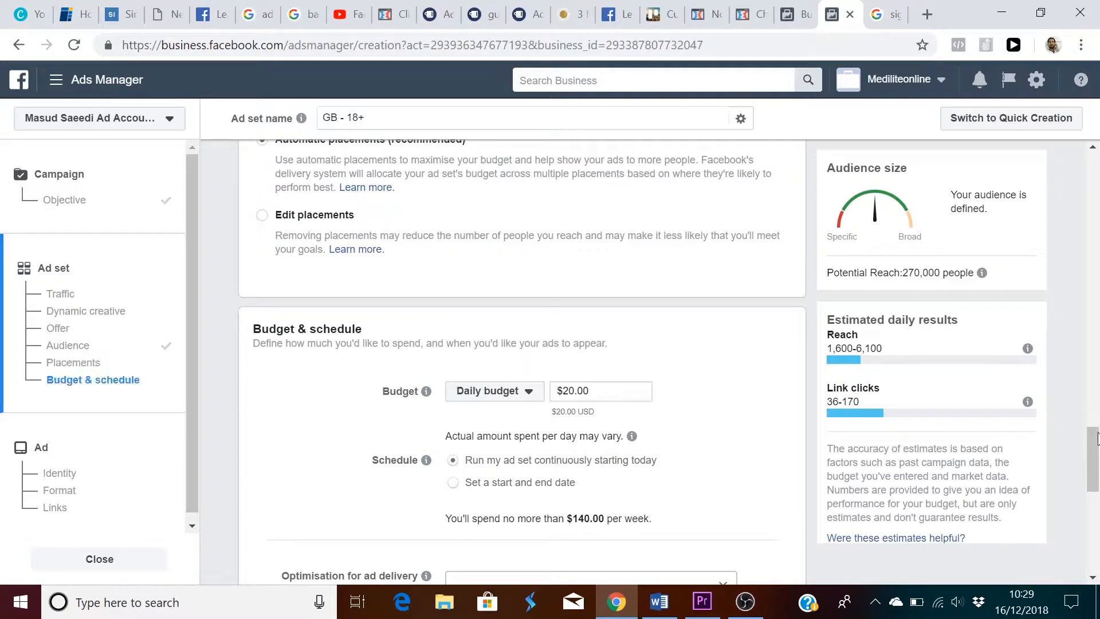
# Step: Set the ad set's daily budget to $10.00
pyautogui.moveTo(1095, 440); pyautogui.dragTo(1096, 458)
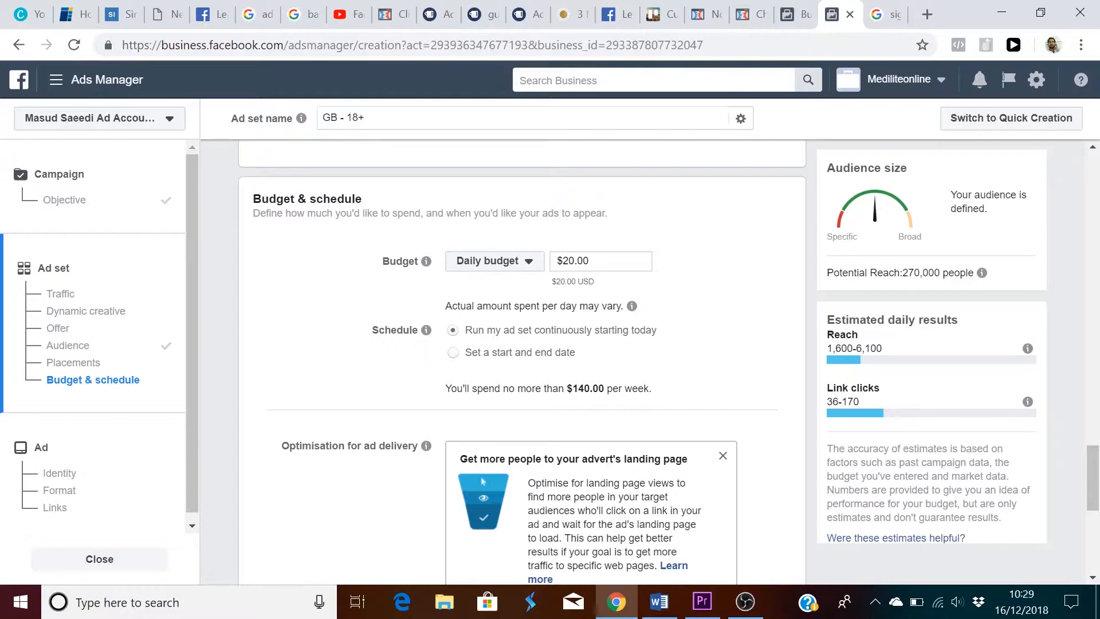
pyautogui.click(600, 261)
pyautogui.write('10')
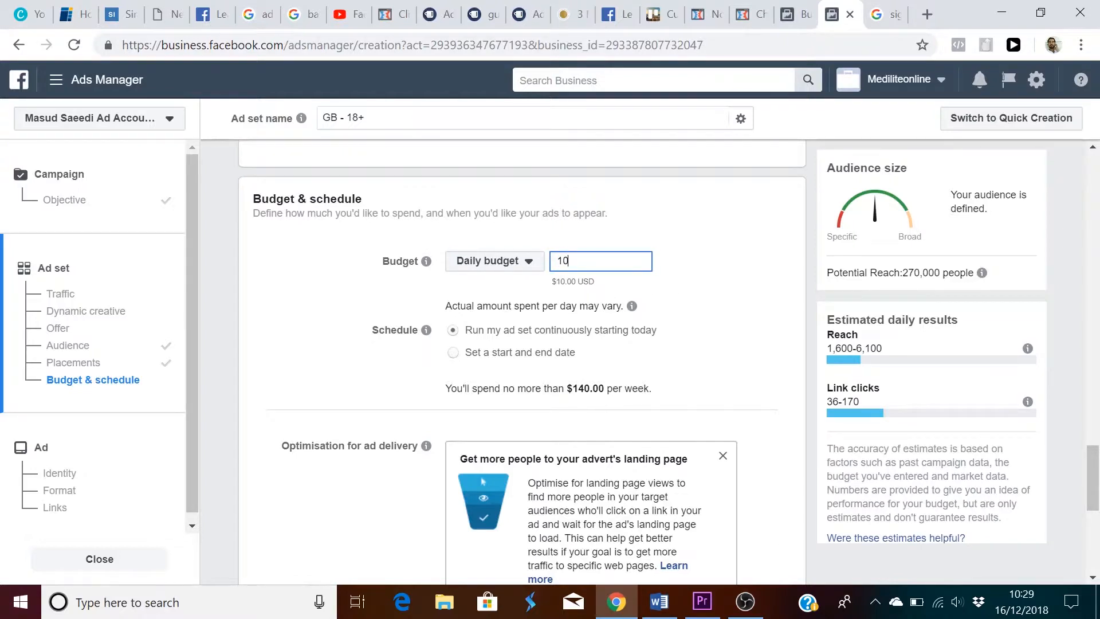
pyautogui.click(699, 294)
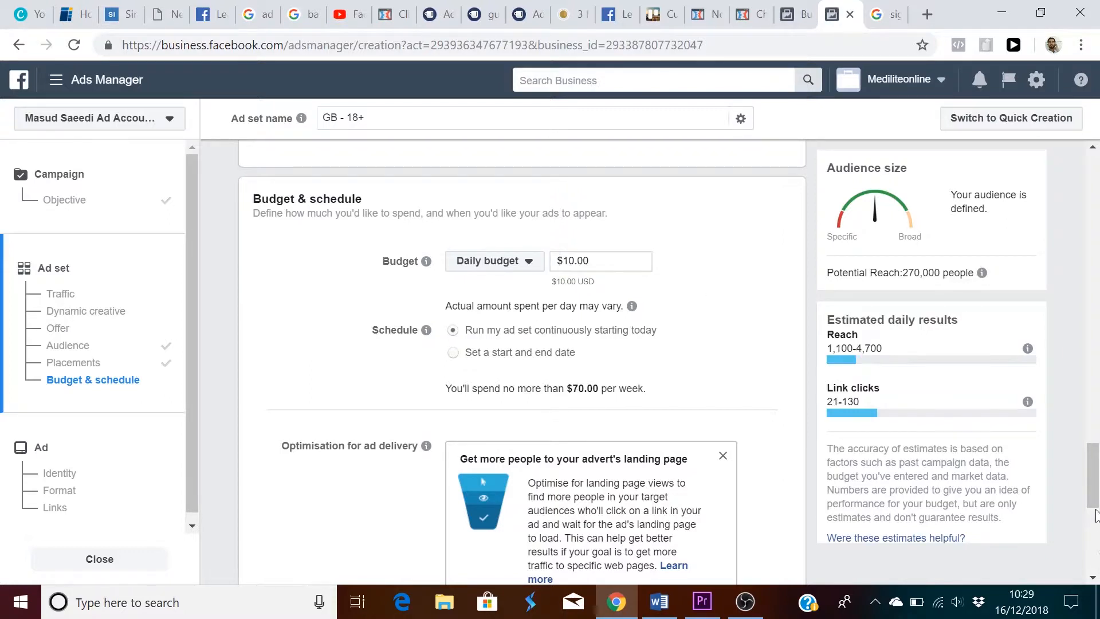
# Step: Check the start and end date option, keep the ad set running continuously starting today, and continue to the ad setup
pyautogui.moveTo(1095, 487); pyautogui.dragTo(1095, 500)
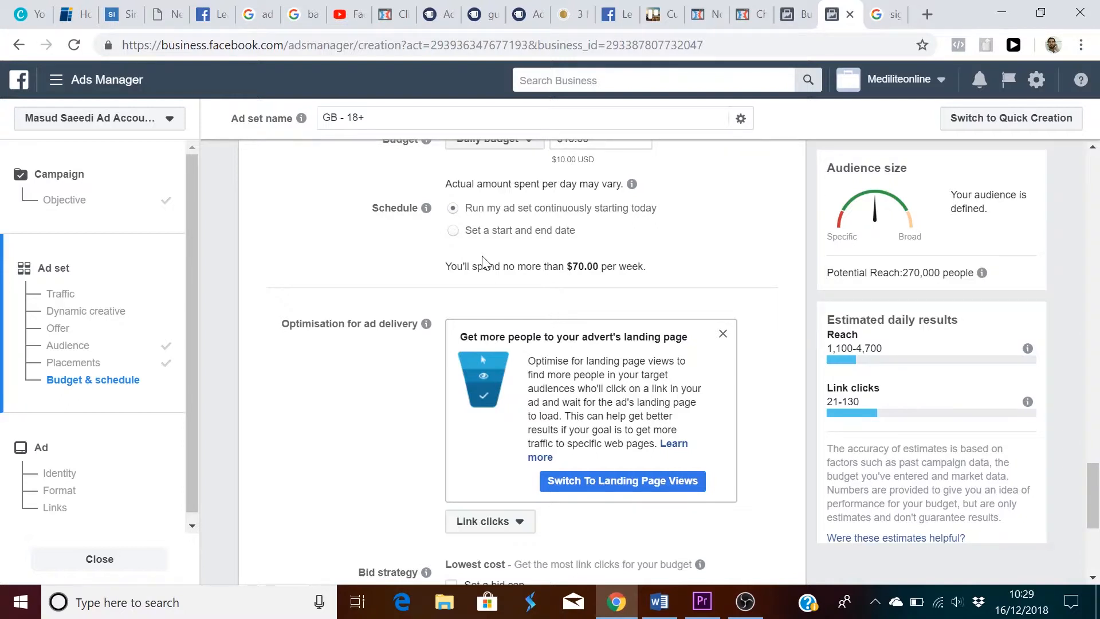
pyautogui.click(453, 230)
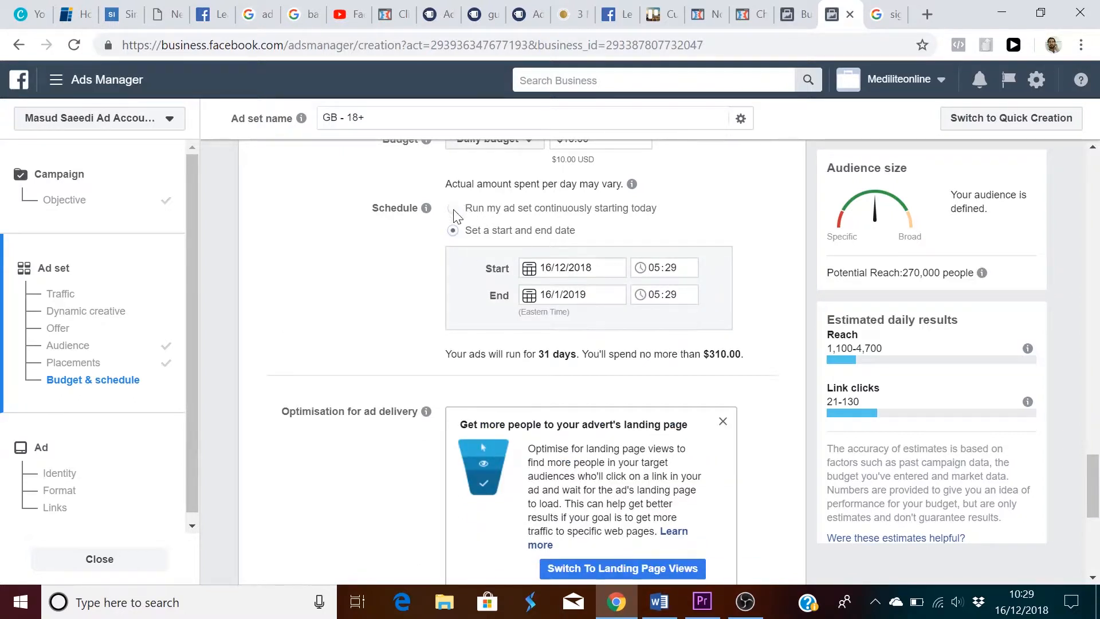
pyautogui.click(454, 209)
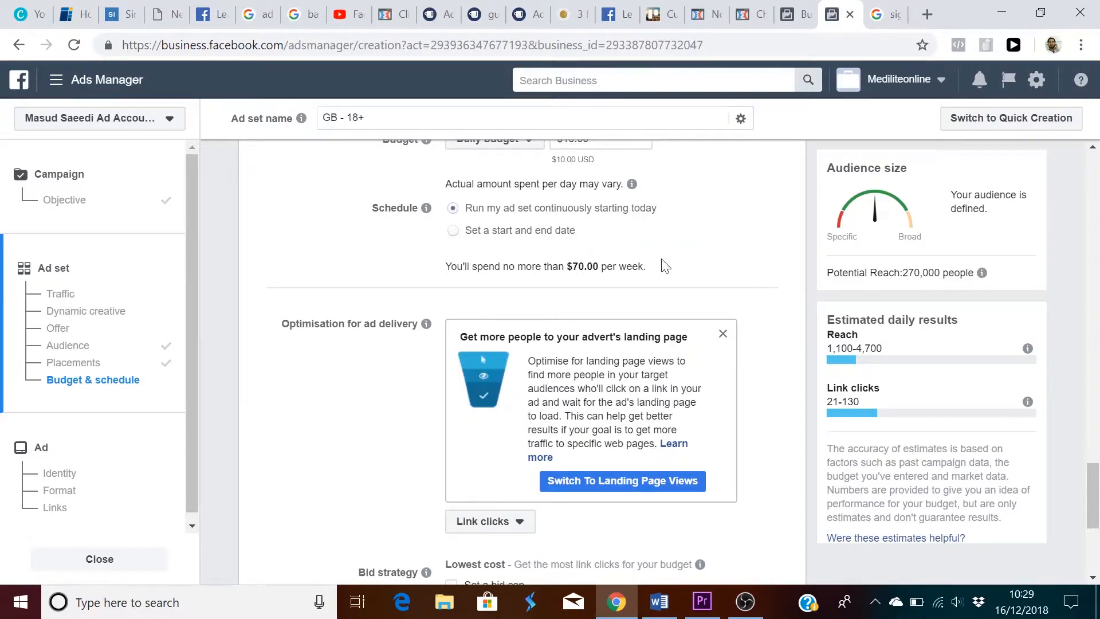
pyautogui.moveTo(1097, 494); pyautogui.dragTo(1099, 536)
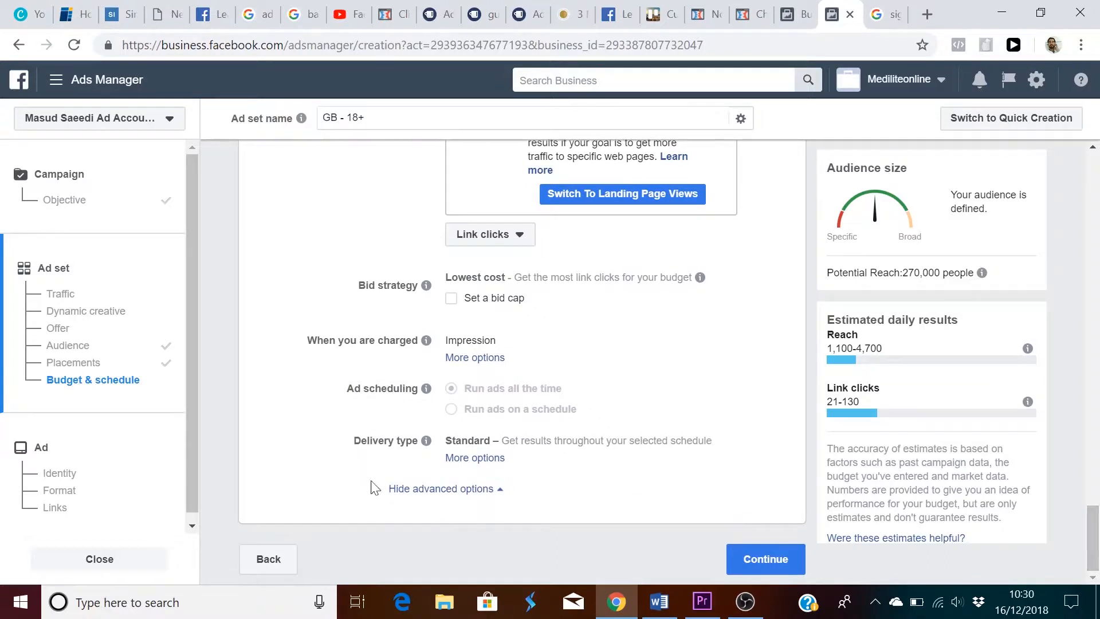
pyautogui.click(774, 565)
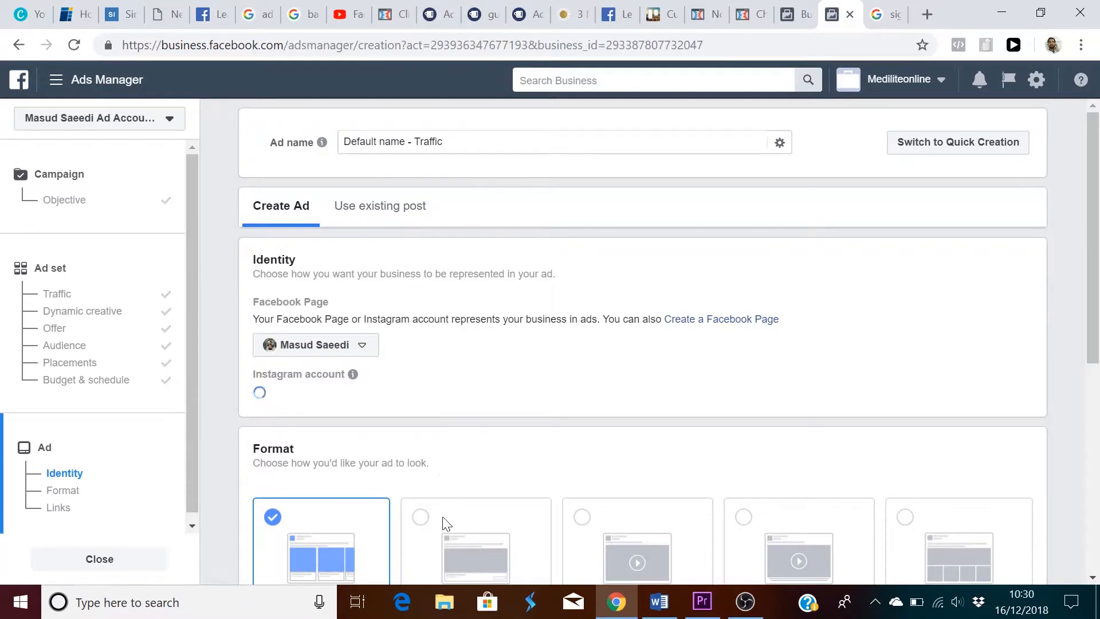
# Step: Choose Single image as the ad format and look over the other formats and the Instant Experience option
pyautogui.click(420, 547)
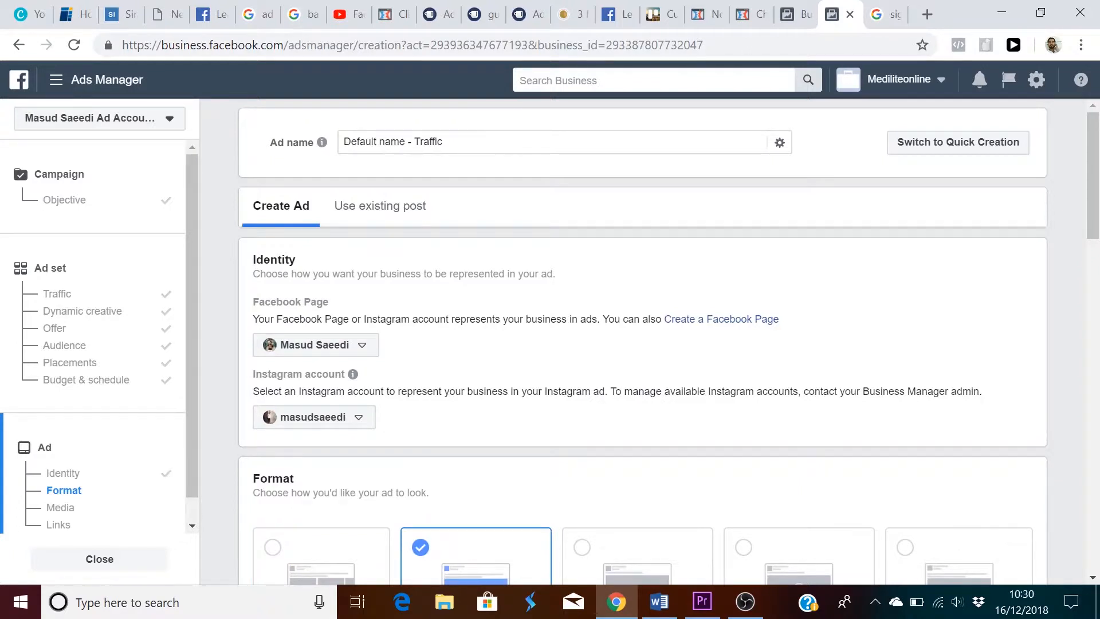
pyautogui.moveTo(1098, 159); pyautogui.dragTo(1099, 221)
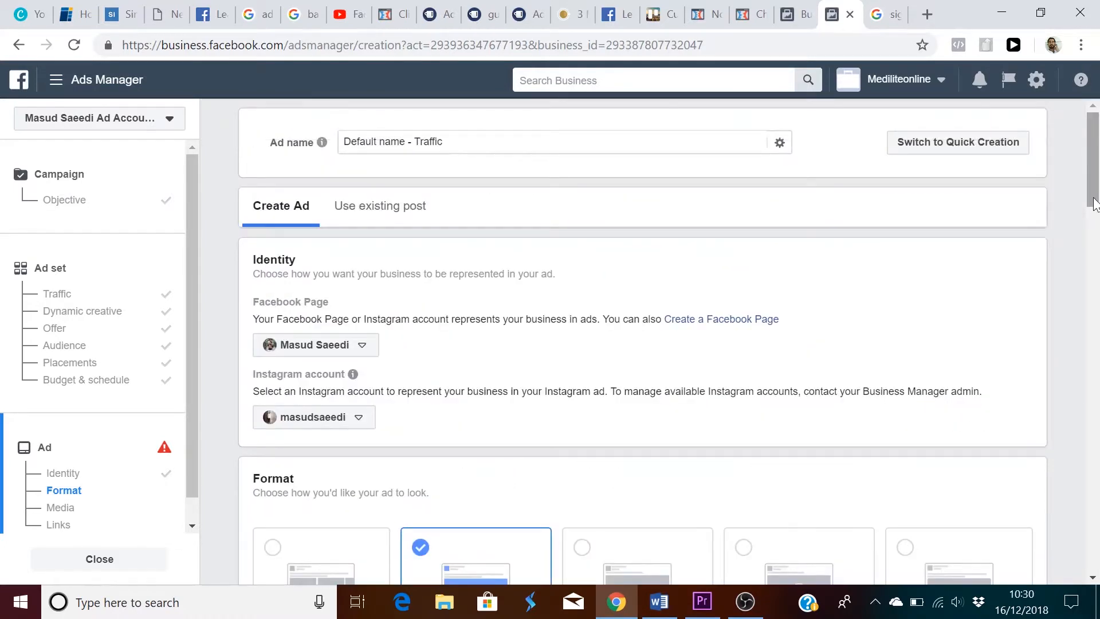
pyautogui.click(1093, 579)
pyautogui.click(1094, 578)
pyautogui.click(1094, 579)
pyautogui.click(1094, 579)
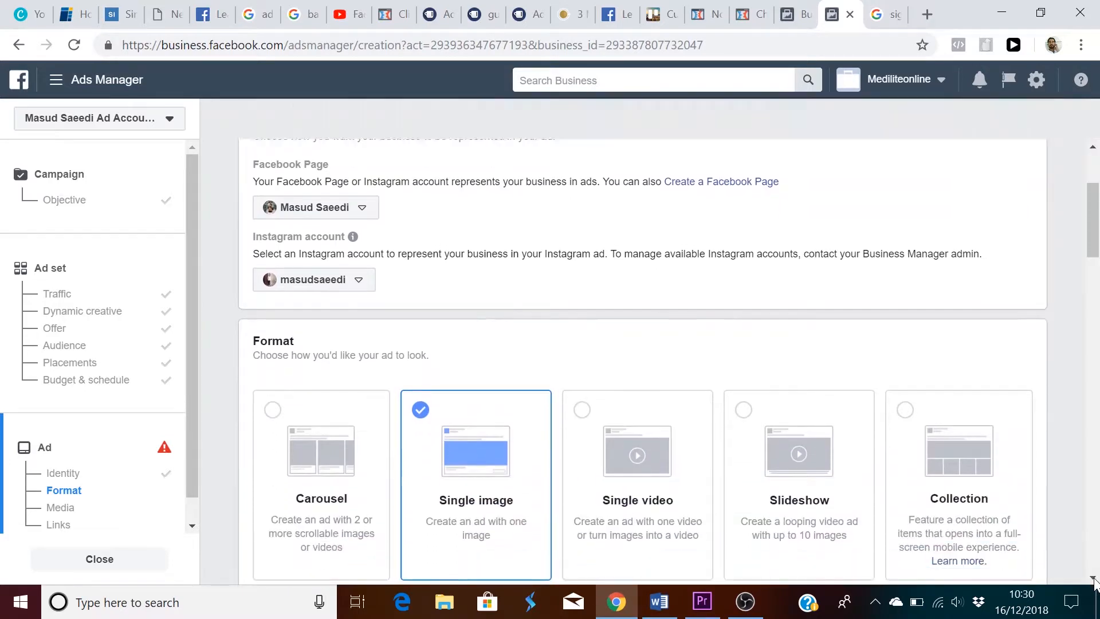
pyautogui.click(1094, 579)
pyautogui.click(1094, 579)
pyautogui.click(1094, 578)
pyautogui.click(1093, 578)
pyautogui.click(1094, 579)
pyautogui.click(1094, 579)
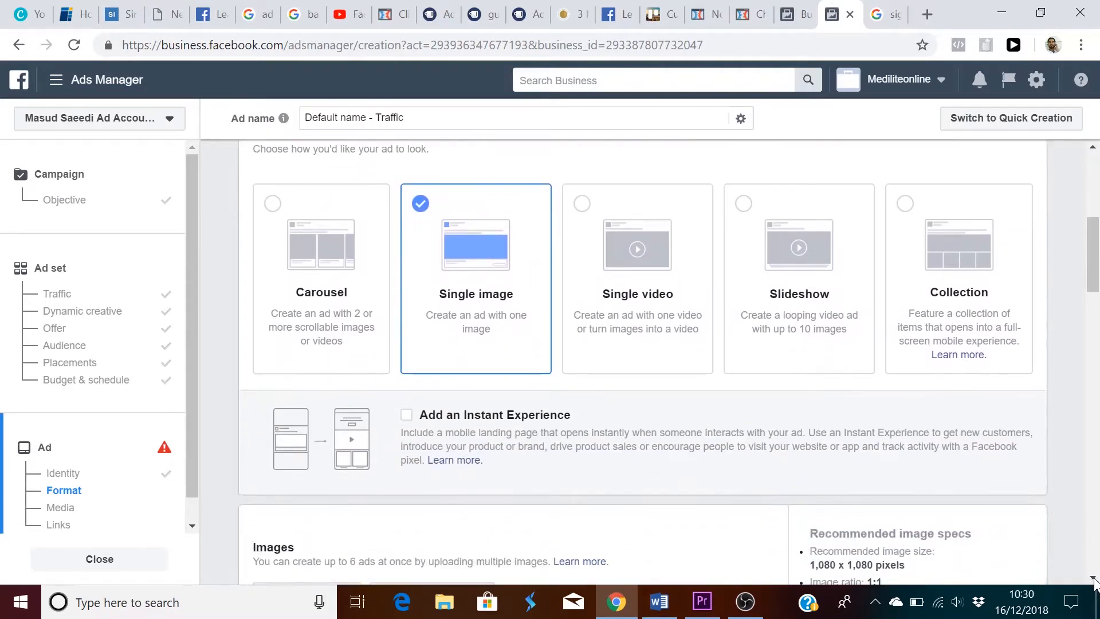
# Step: Start uploading an image for the ad and browse to the Downloads folder
pyautogui.click(1093, 579)
pyautogui.click(1094, 579)
pyautogui.click(1094, 579)
pyautogui.click(1094, 579)
pyautogui.click(1094, 578)
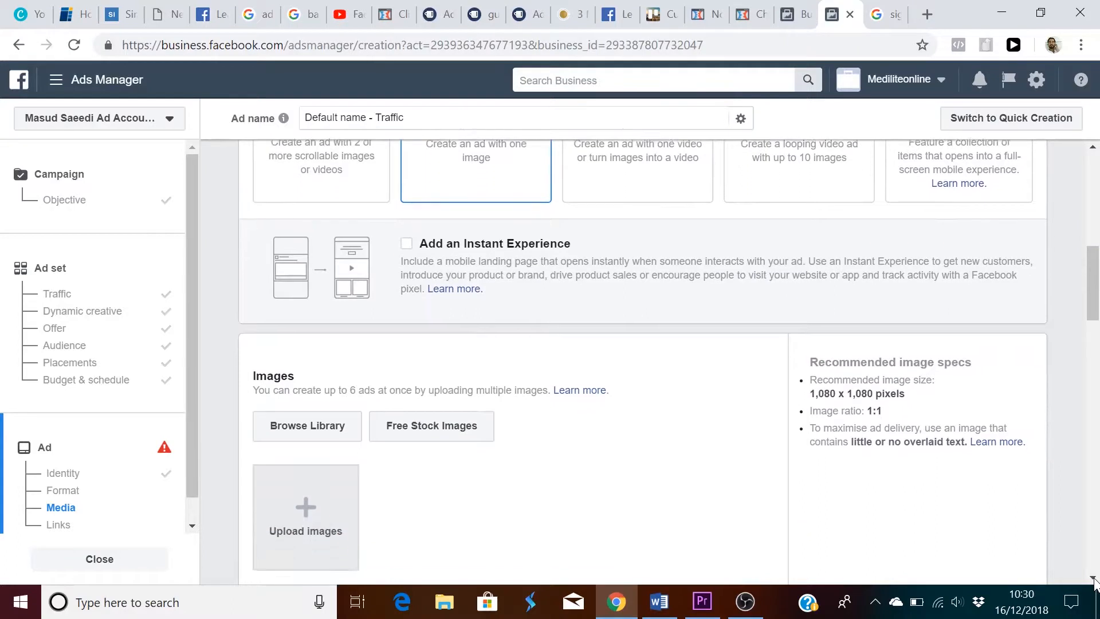
pyautogui.click(1094, 579)
pyautogui.click(1094, 579)
pyautogui.click(1094, 579)
pyautogui.click(1093, 579)
pyautogui.click(1094, 579)
pyautogui.click(1094, 578)
pyautogui.click(1093, 579)
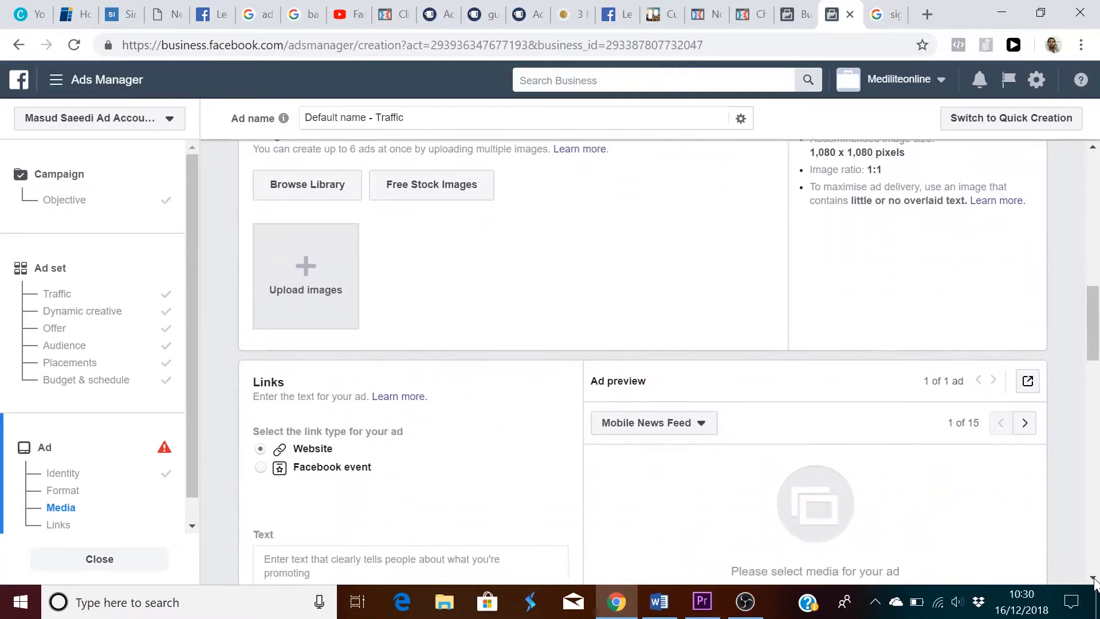
pyautogui.click(1093, 579)
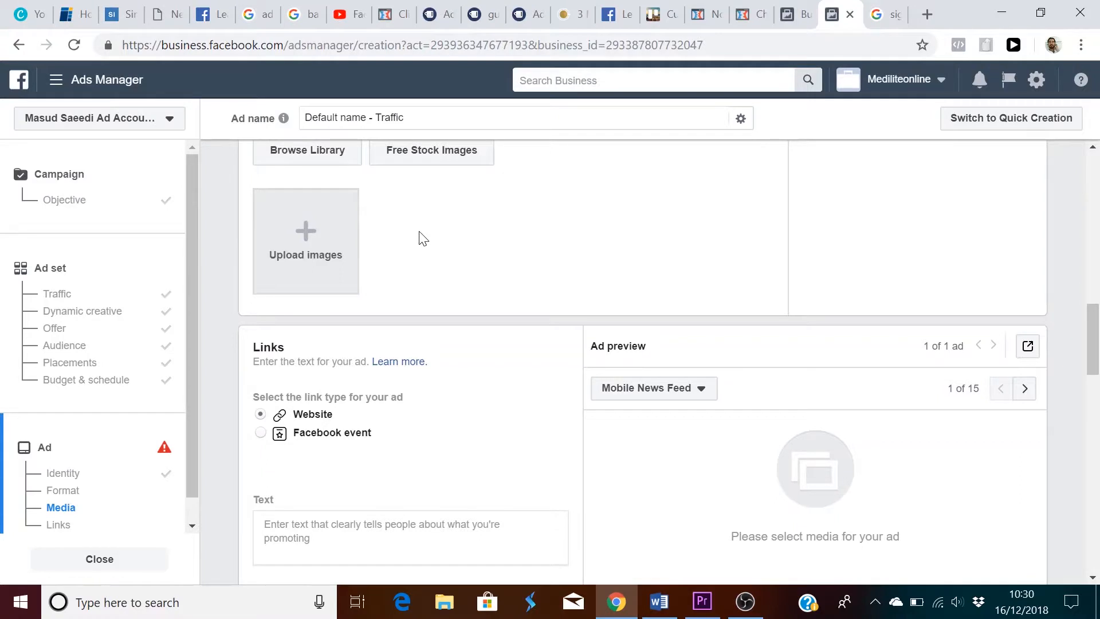
pyautogui.click(316, 239)
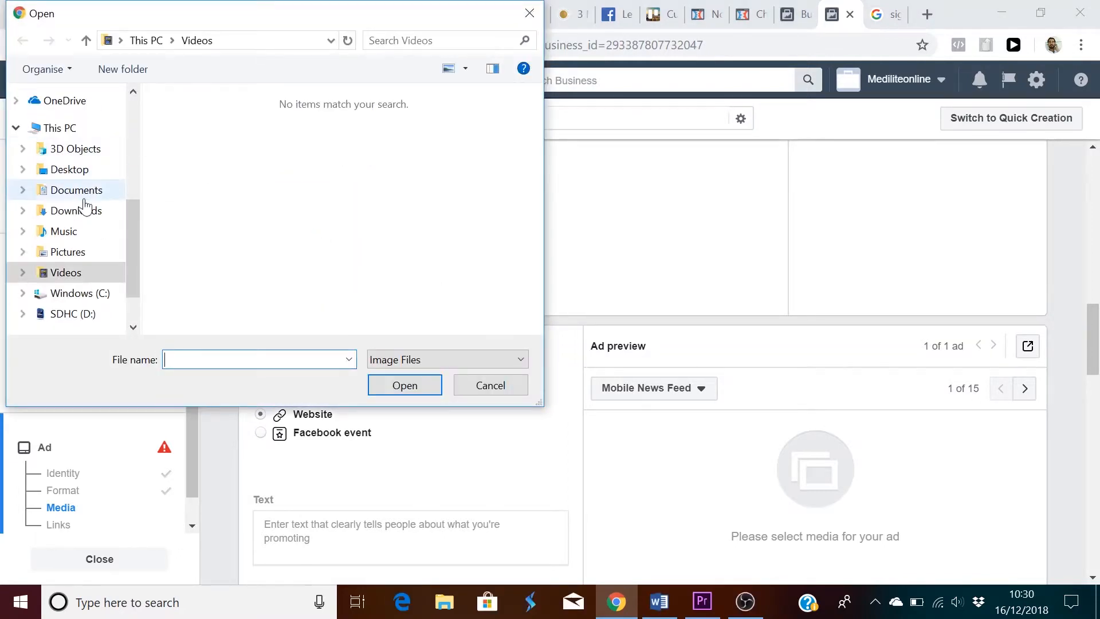
pyautogui.click(75, 257)
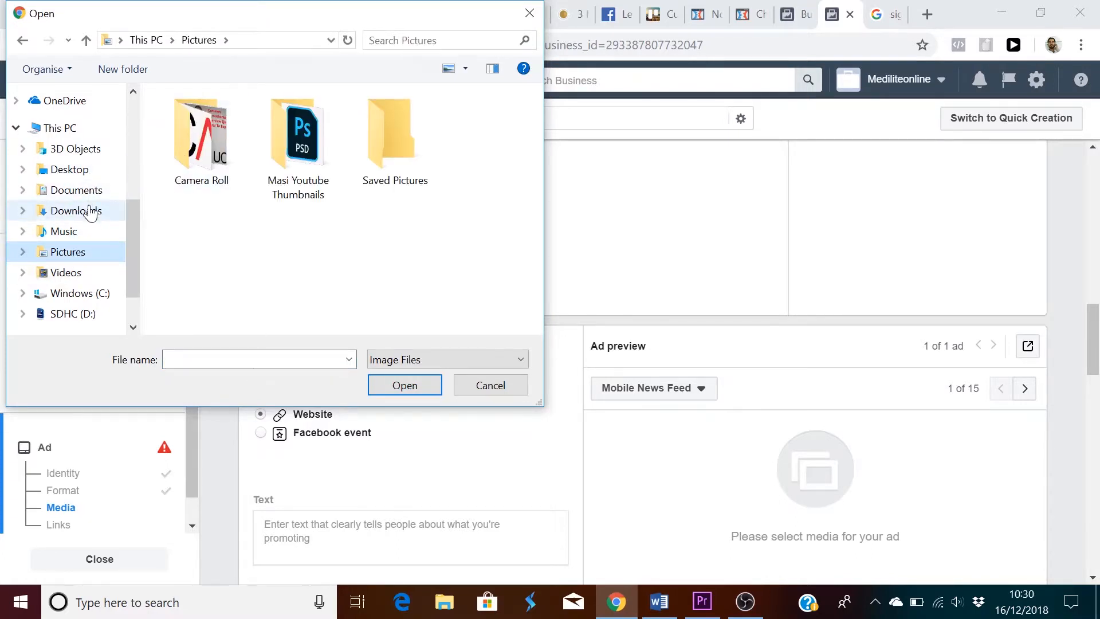
pyautogui.click(89, 212)
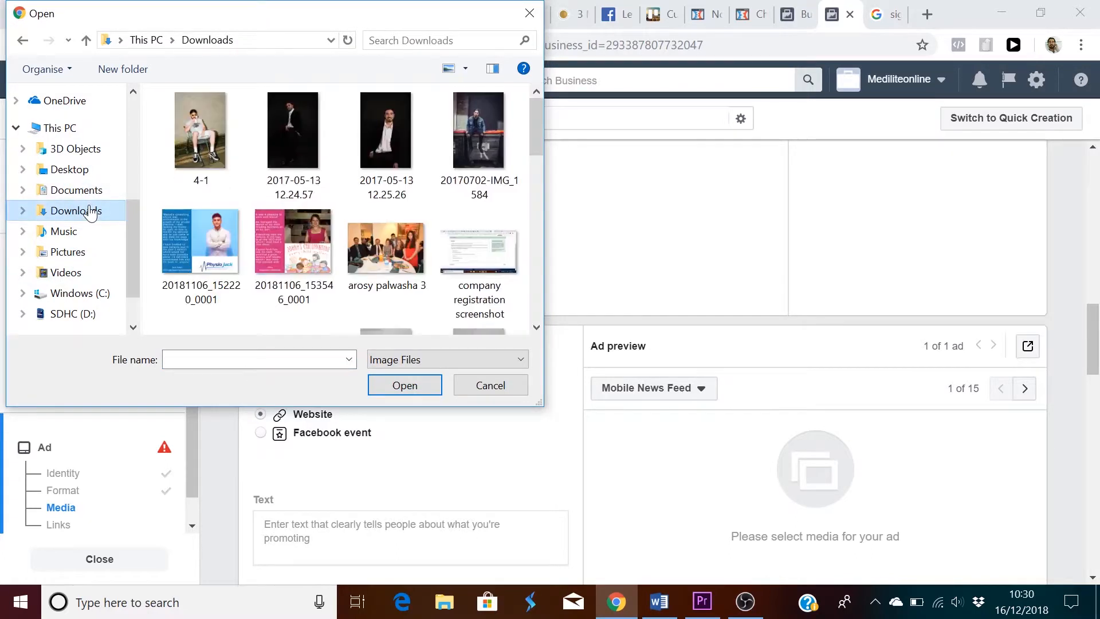
# Step: Look through the images in Downloads and upload the photo "2017-05-13 12.25.26" as the ad image
pyautogui.click(535, 328)
pyautogui.click(536, 328)
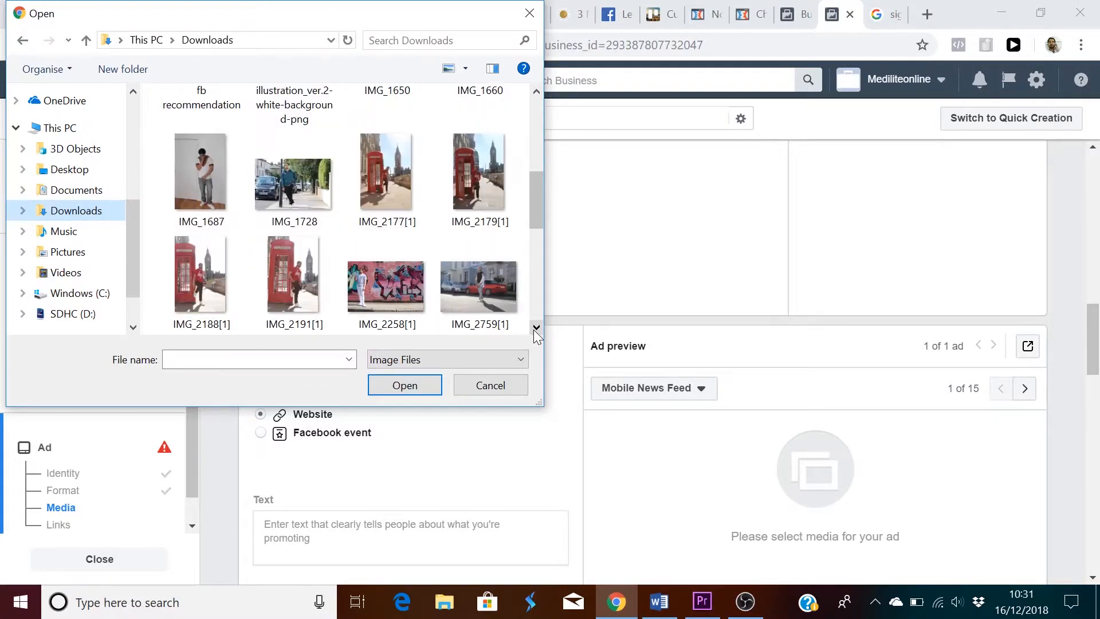
pyautogui.click(535, 327)
pyautogui.click(535, 328)
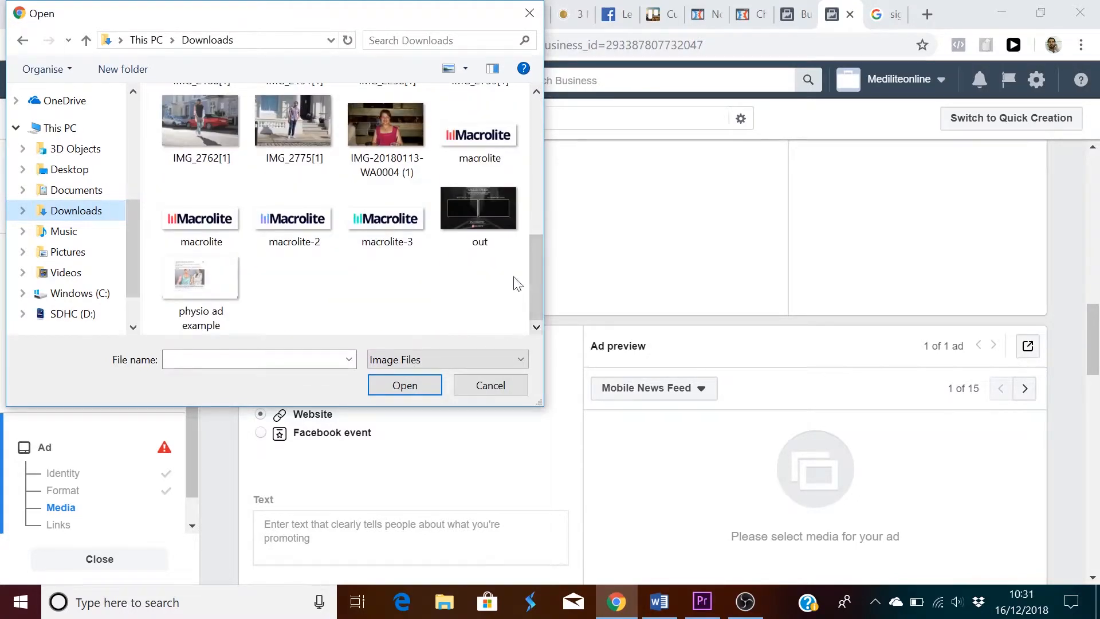
pyautogui.moveTo(529, 277); pyautogui.dragTo(524, 136)
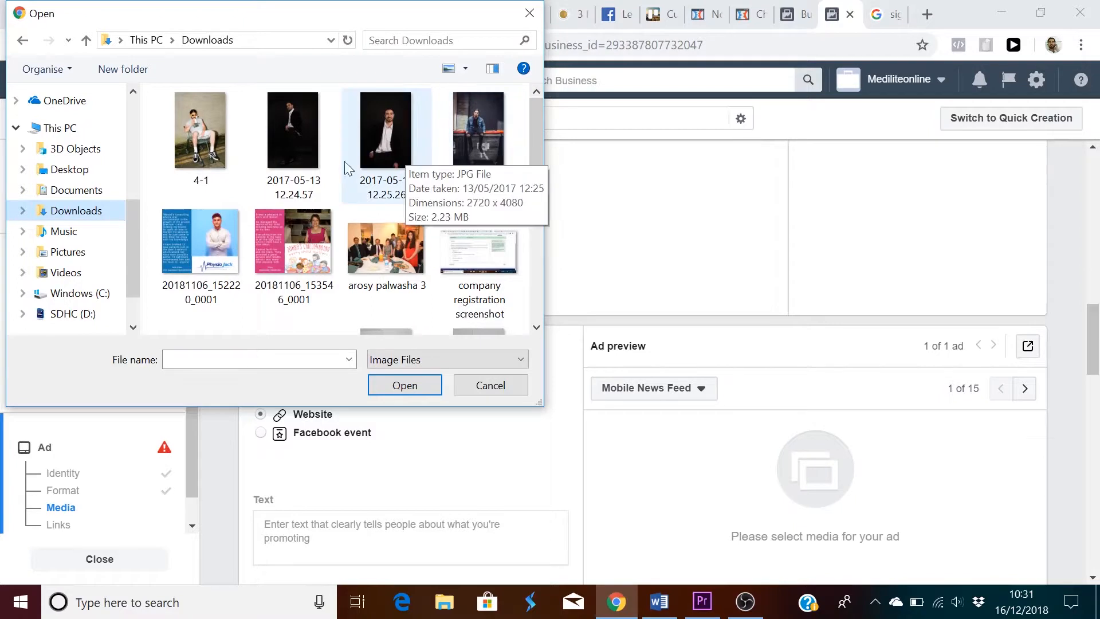
pyautogui.click(369, 183)
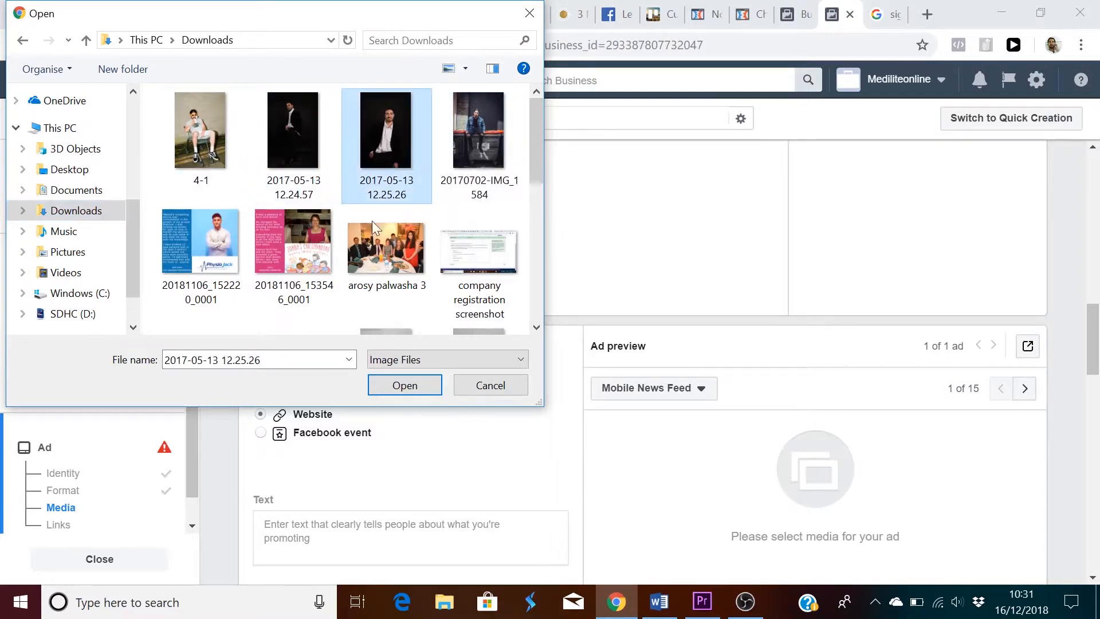
pyautogui.click(401, 384)
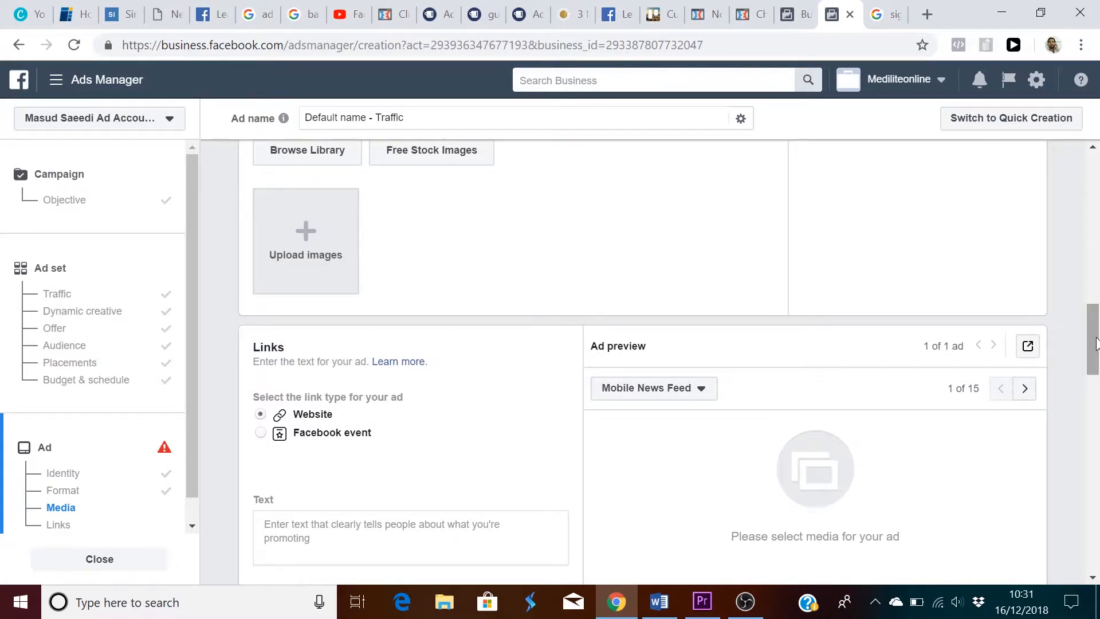
# Step: Begin the ad text with "Hey Ealing, we have just opened up a brand new sports massage suite and would love to"
pyautogui.moveTo(1096, 343); pyautogui.dragTo(1095, 355)
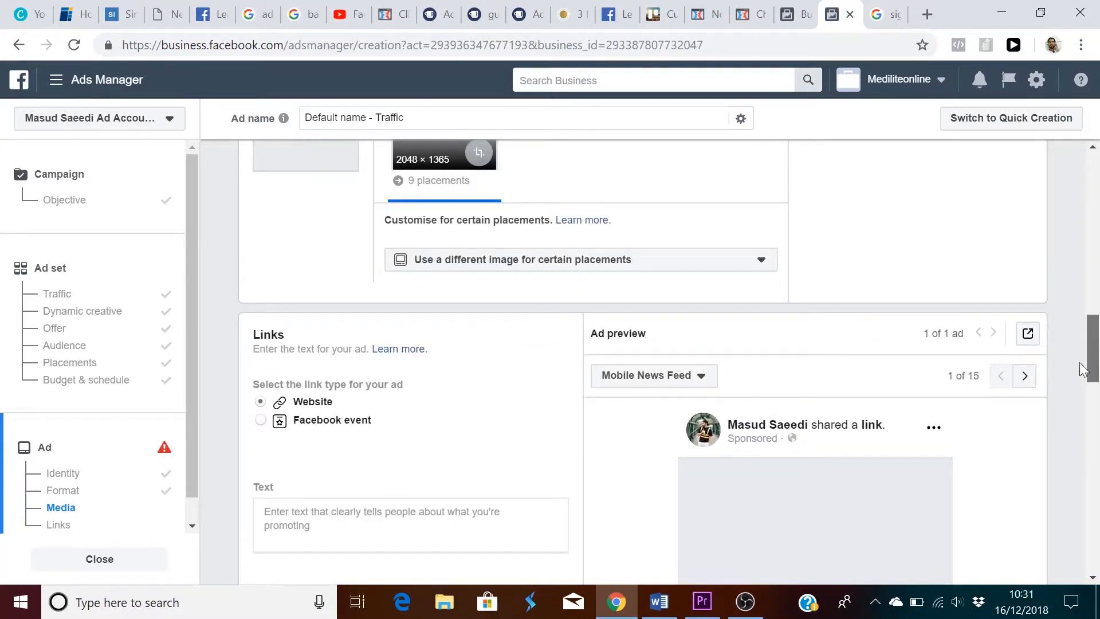
pyautogui.scroll(-1, 1095, 367)
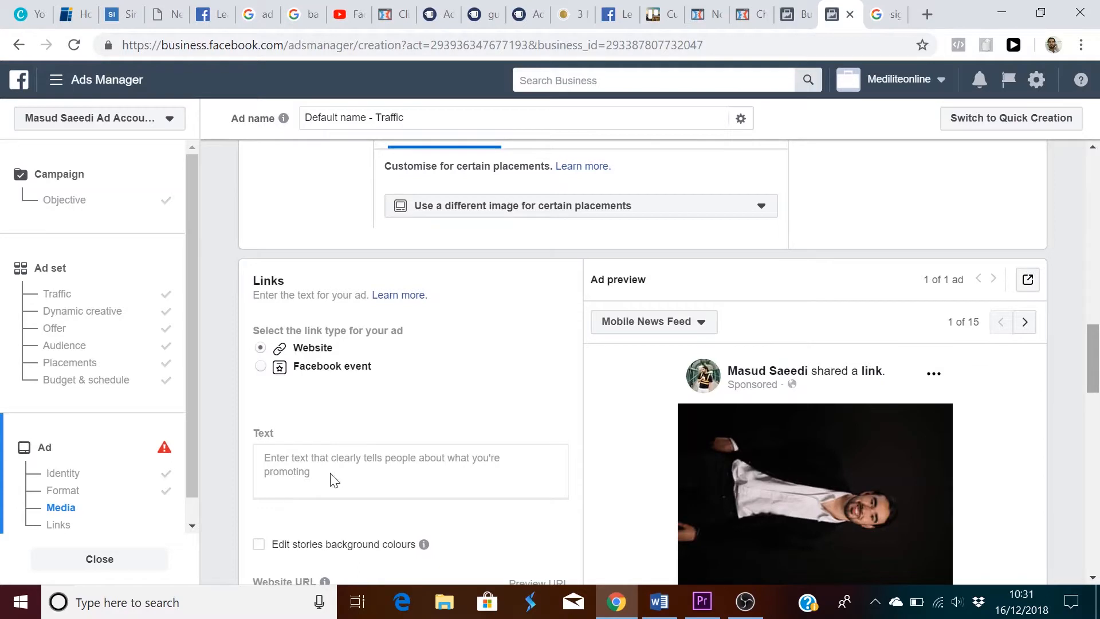
pyautogui.scroll(-1, 338, 476)
pyautogui.click(392, 390)
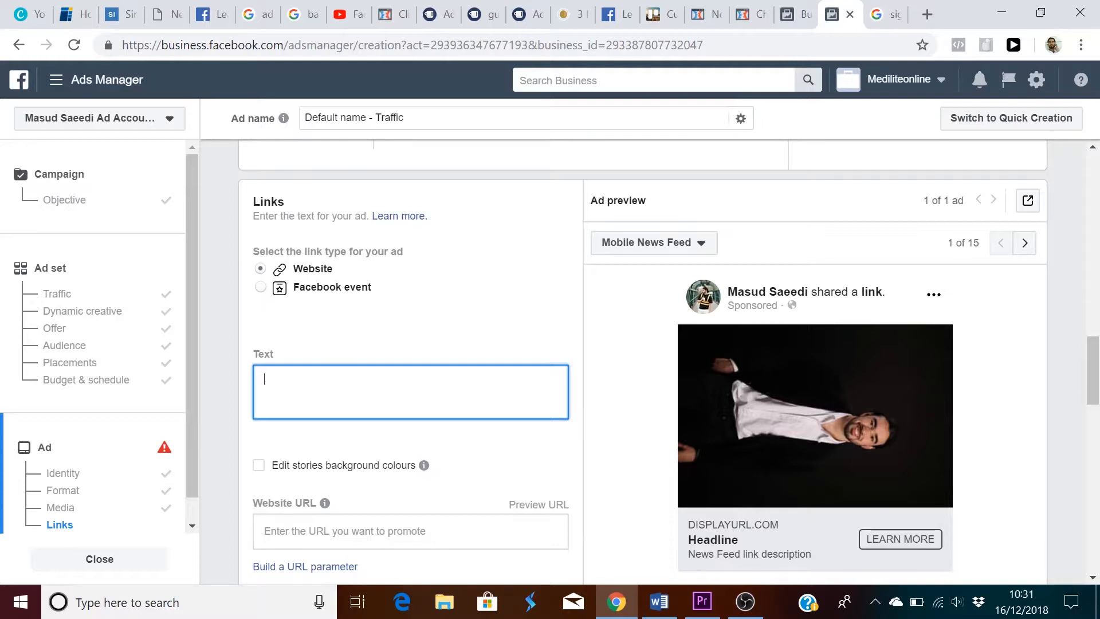
pyautogui.write('Hey Ealing, we have ju')
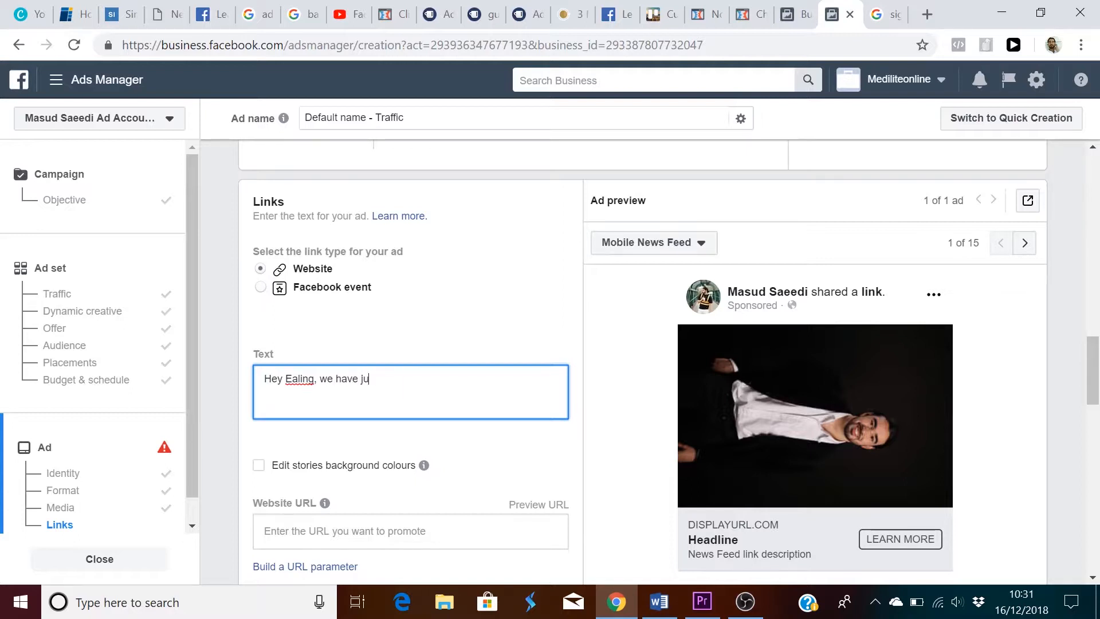
pyautogui.write('st opened up a brand new sports massage sy')
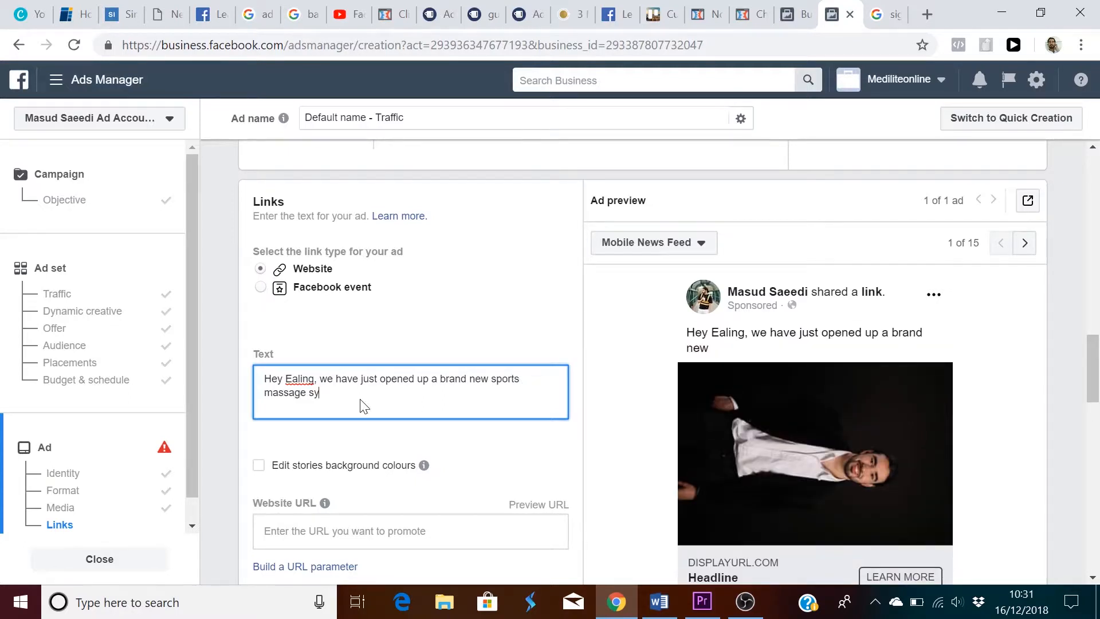
pyautogui.press('BackSpace')
pyautogui.write('uite and would love to')
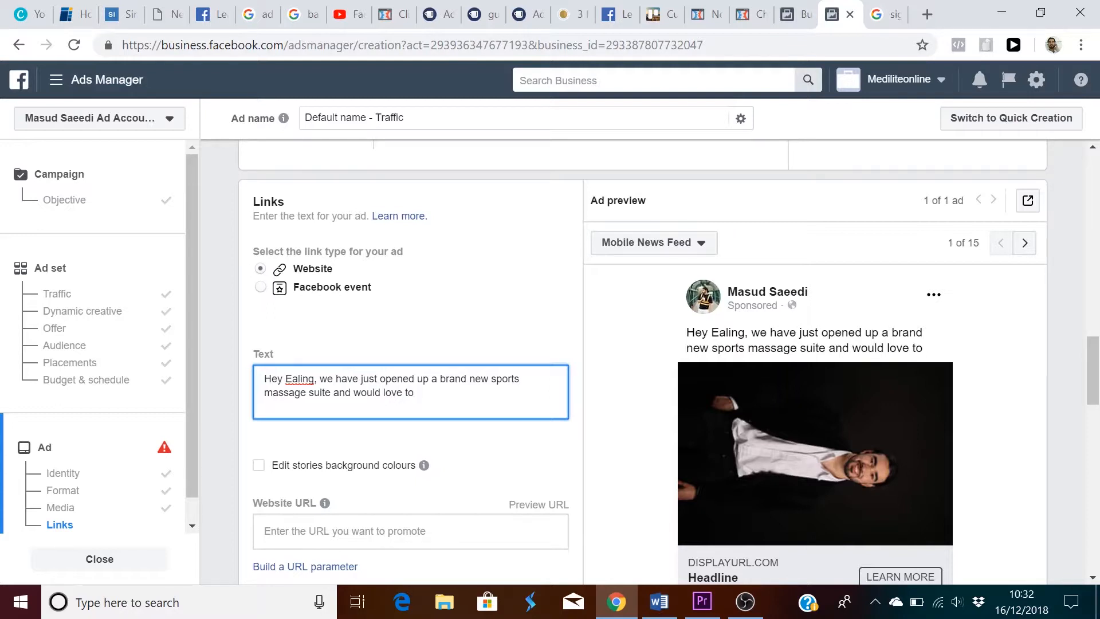
# Step: Try continuing the ad text with "give out 10" and delete the wording back to "massage suite and w"
pyautogui.write('give out')
pyautogui.write('1')
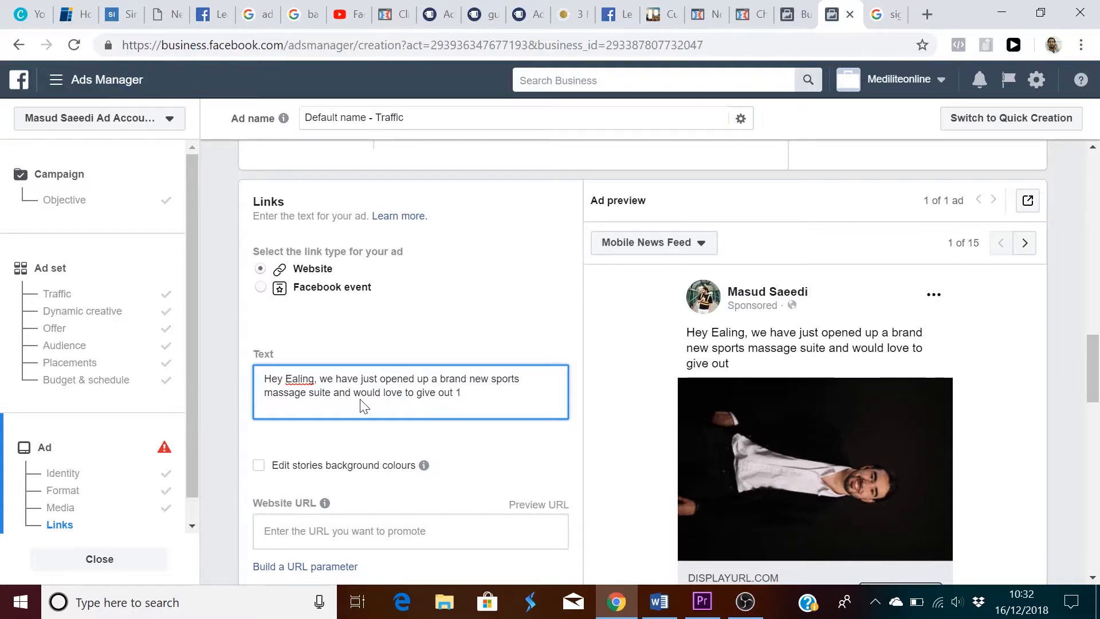
pyautogui.write('0')
pyautogui.press('BackSpace')
pyautogui.press('BackSpace')
pyautogui.press('BackSpace')
pyautogui.press('BackSpace')
pyautogui.press('BackSpace')
pyautogui.press('BackSpace')
pyautogui.press('BackSpace')
pyautogui.press('BackSpace')
pyautogui.press('BackSpace')
pyautogui.press('BackSpace')
pyautogui.press('BackSpace')
pyautogui.press('BackSpace')
pyautogui.press('BackSpace')
pyautogui.press('BackSpace')
pyautogui.press('BackSpace')
pyautogui.press('BackSpace')
pyautogui.press('BackSpace')
pyautogui.press('BackSpace')
pyautogui.press('BackSpace')
pyautogui.press('BackSpace')
pyautogui.press('BackSpace')
pyautogui.press('BackSpace')
pyautogui.press('BackSpace')
# Step: Complete the ad text's sentence with "wanted to give one lucky person FREE sports massages for the whole year!" and add a blank line
pyautogui.write('anted t')
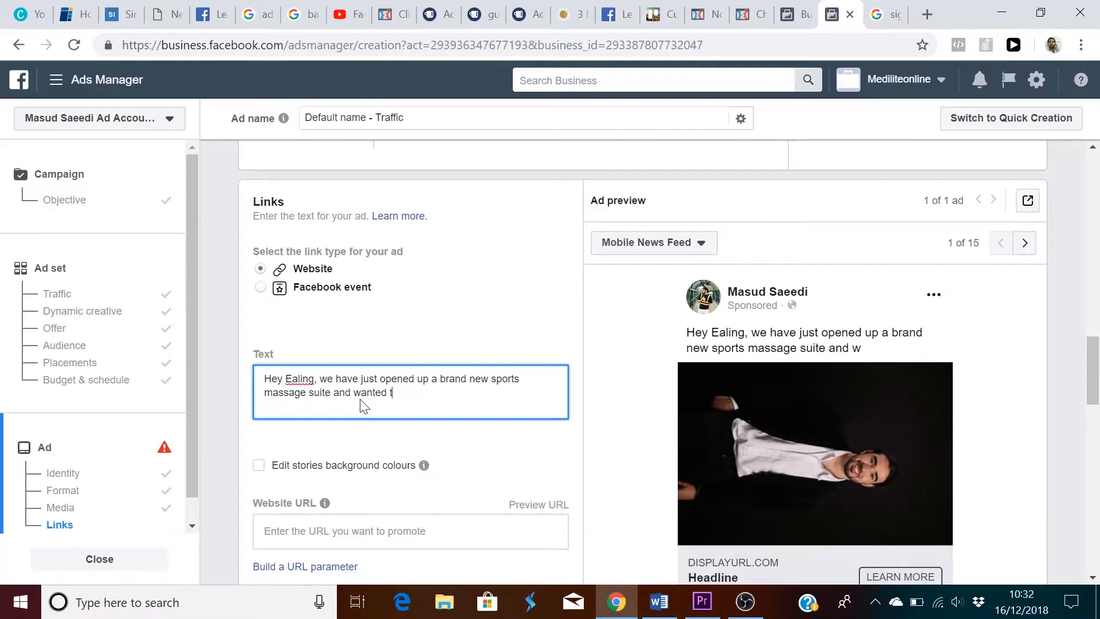
pyautogui.write('o give one lucky peron')
pyautogui.press('BackSpace')
pyautogui.press('BackSpace')
pyautogui.write('son FREE')
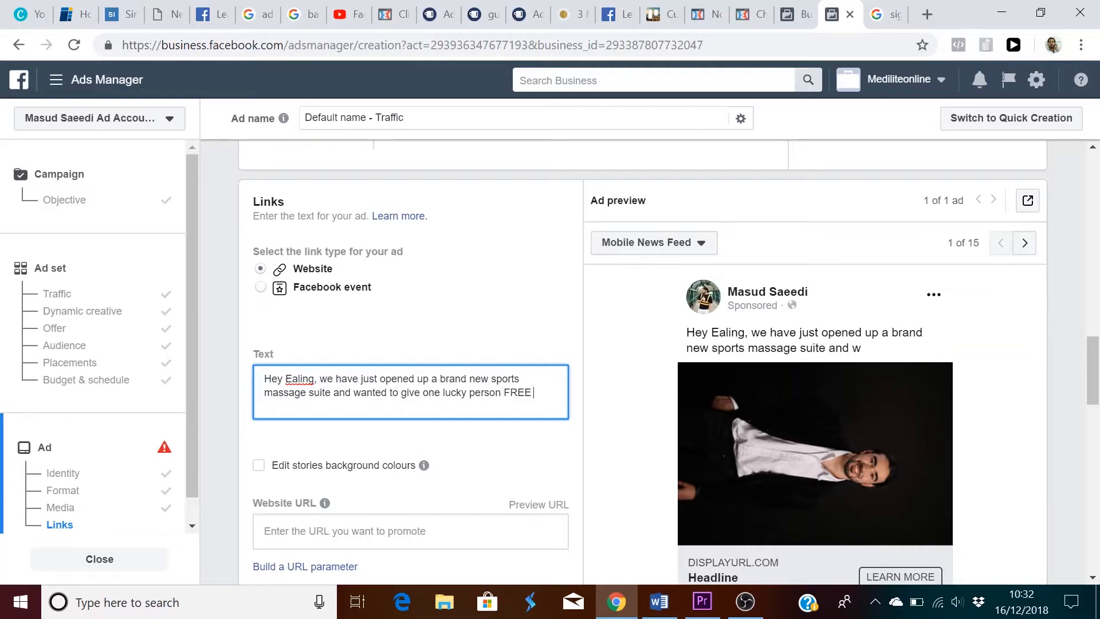
pyautogui.write(' sports')
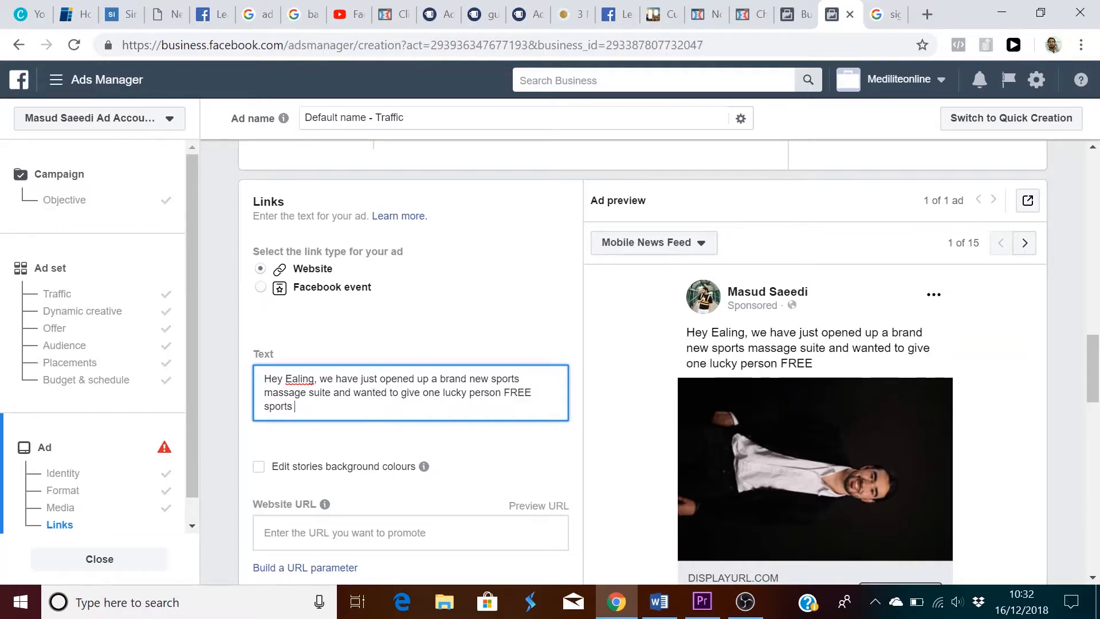
pyautogui.write(' massages for the wh')
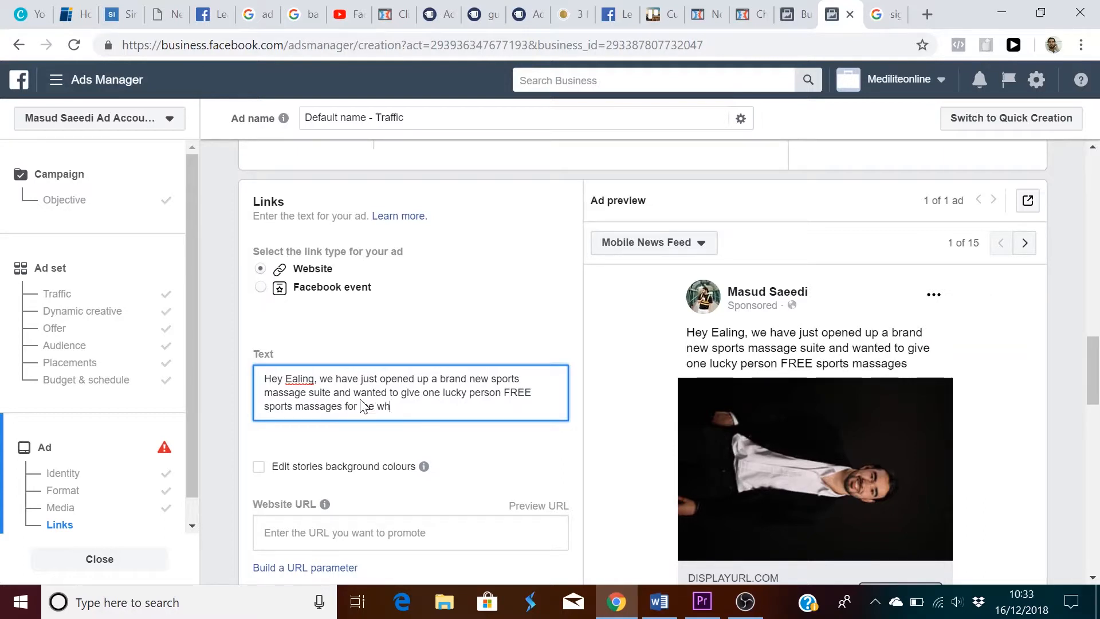
pyautogui.write('ole year!')
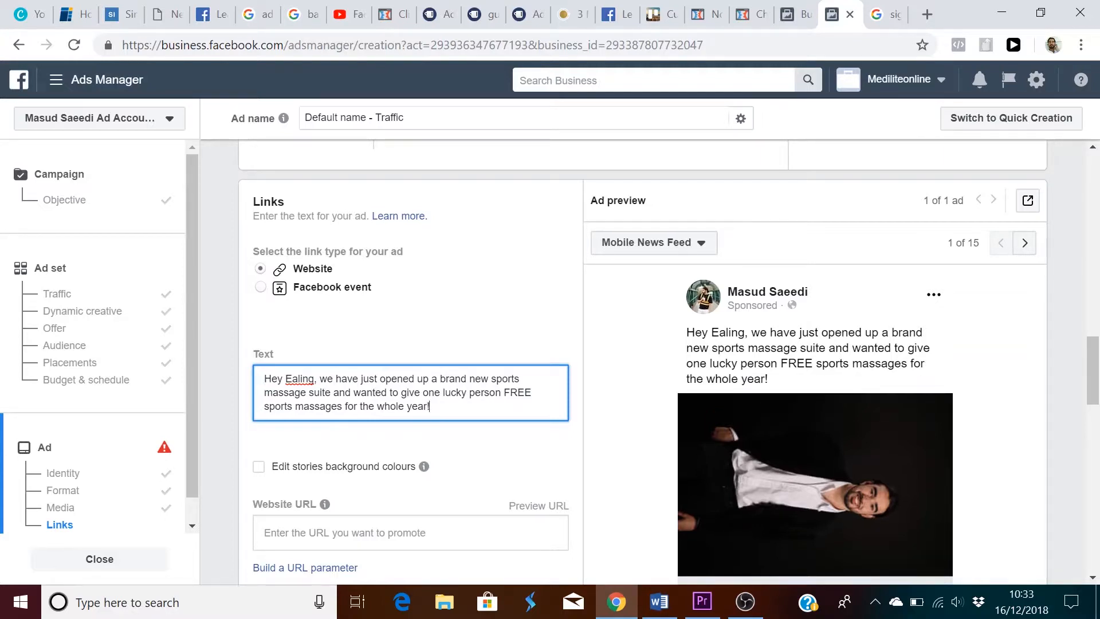
pyautogui.press('Return')
pyautogui.press('Return')
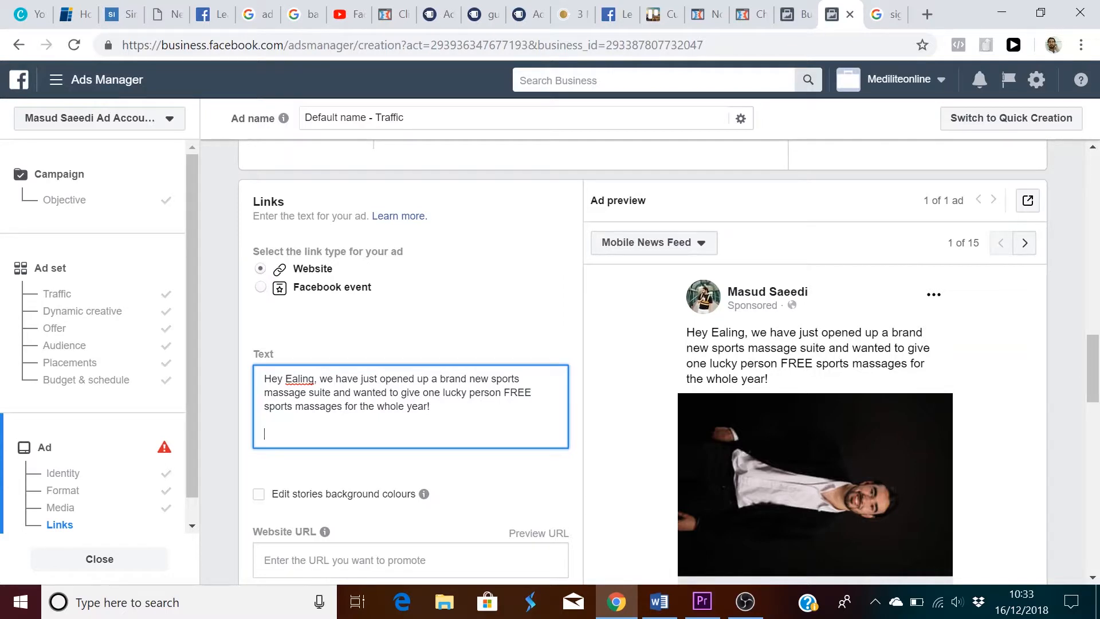
pyautogui.write('Who is')
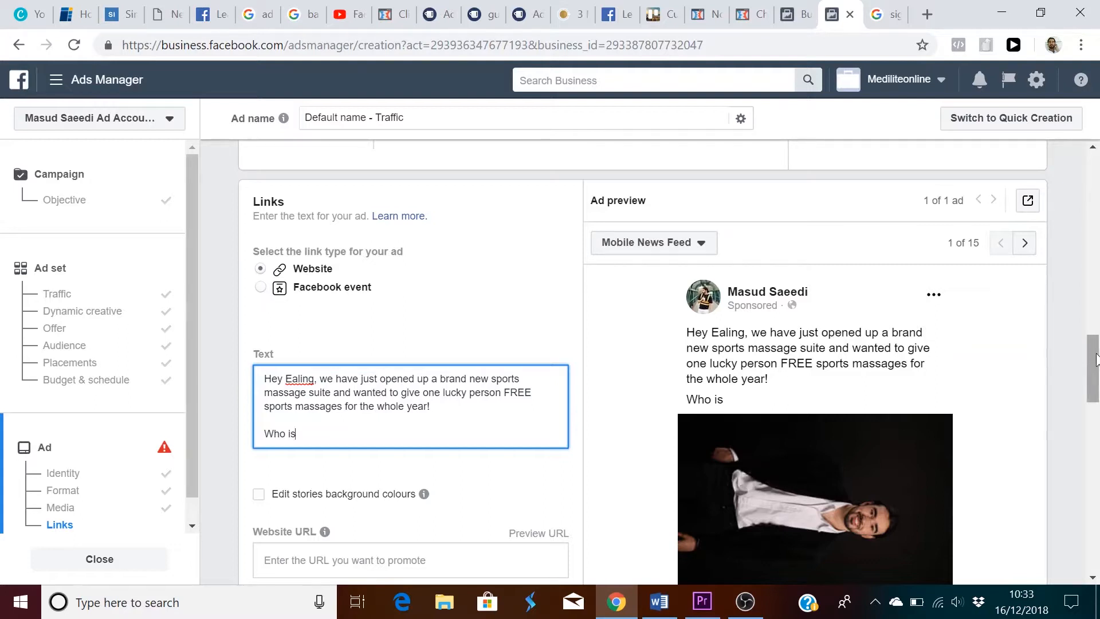
pyautogui.moveTo(1095, 359); pyautogui.dragTo(1096, 388)
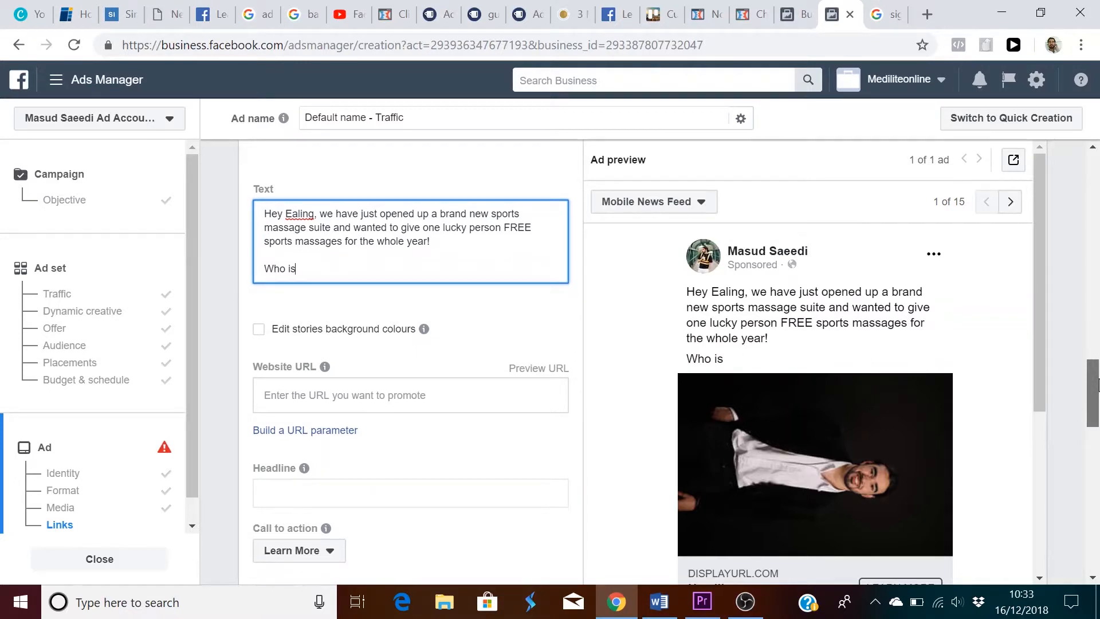
pyautogui.moveTo(1096, 388); pyautogui.dragTo(1095, 393)
pyautogui.hotkey('ctrl', 'shift', 'Left')
pyautogui.press('BackSpace')
pyautogui.press('BackSpace')
pyautogui.press('BackSpace')
pyautogui.press('BackSpace')
pyautogui.press('BackSpace')
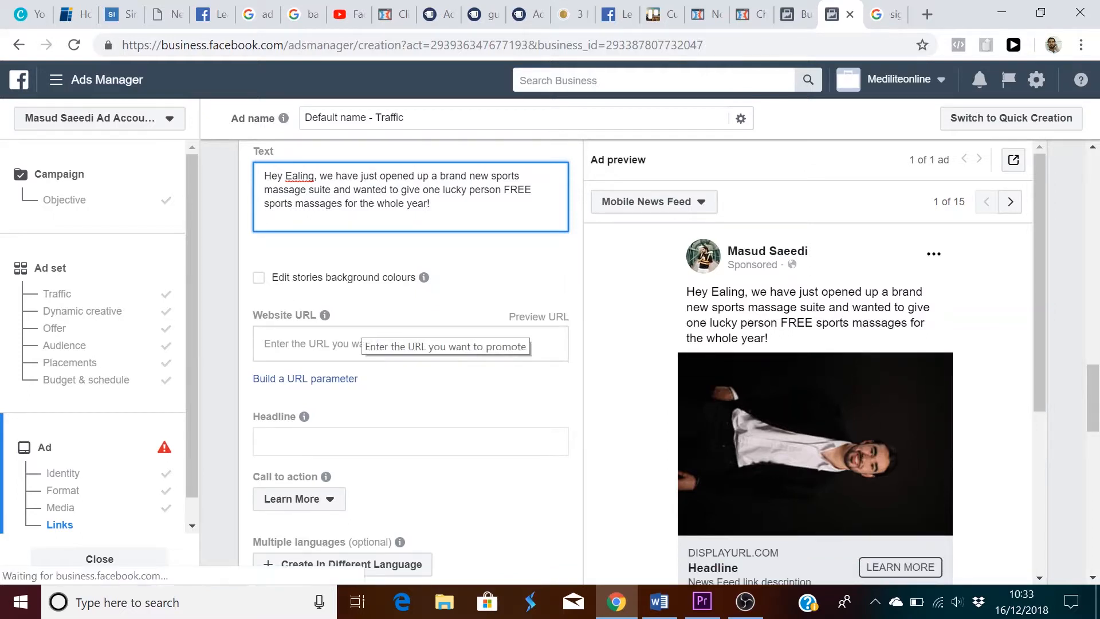
pyautogui.click(749, 25)
pyautogui.click(701, 23)
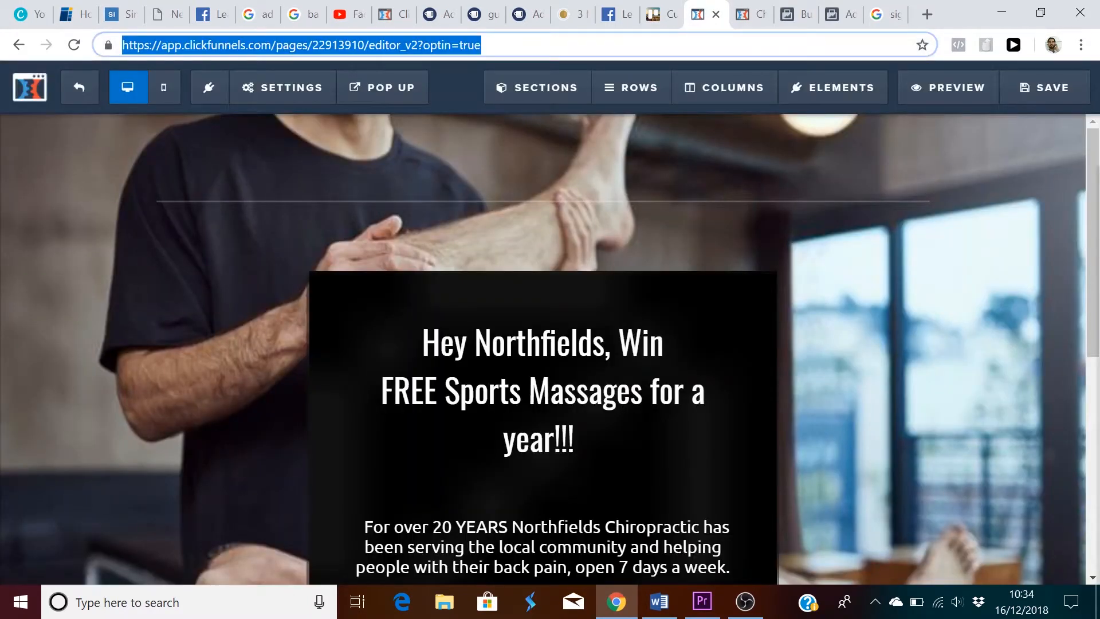
pyautogui.click(796, 14)
pyautogui.click(841, 15)
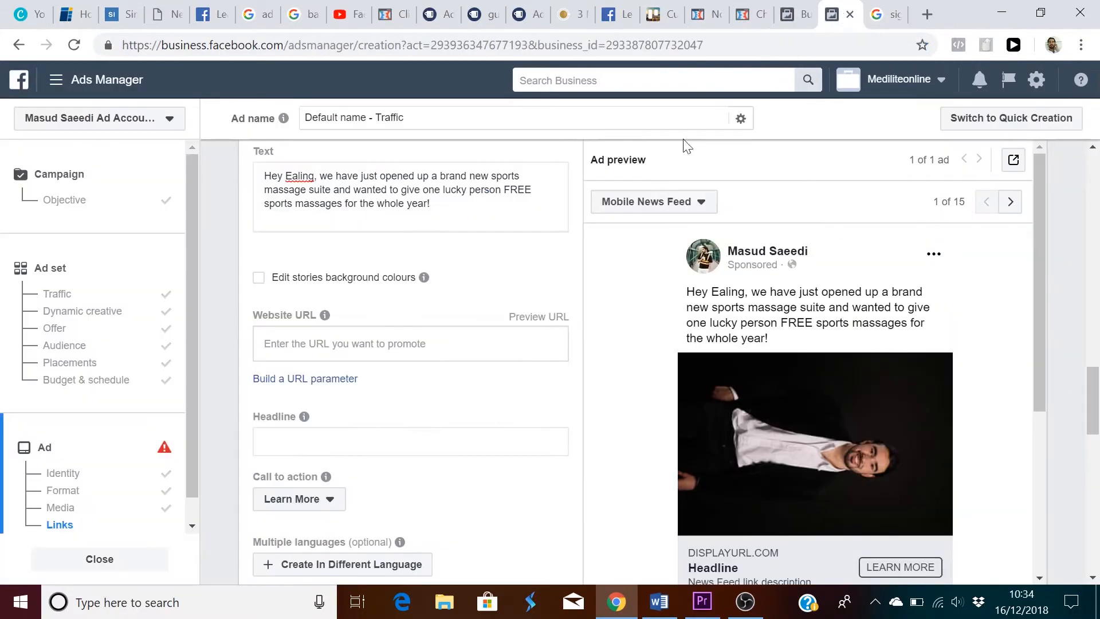
pyautogui.click(396, 353)
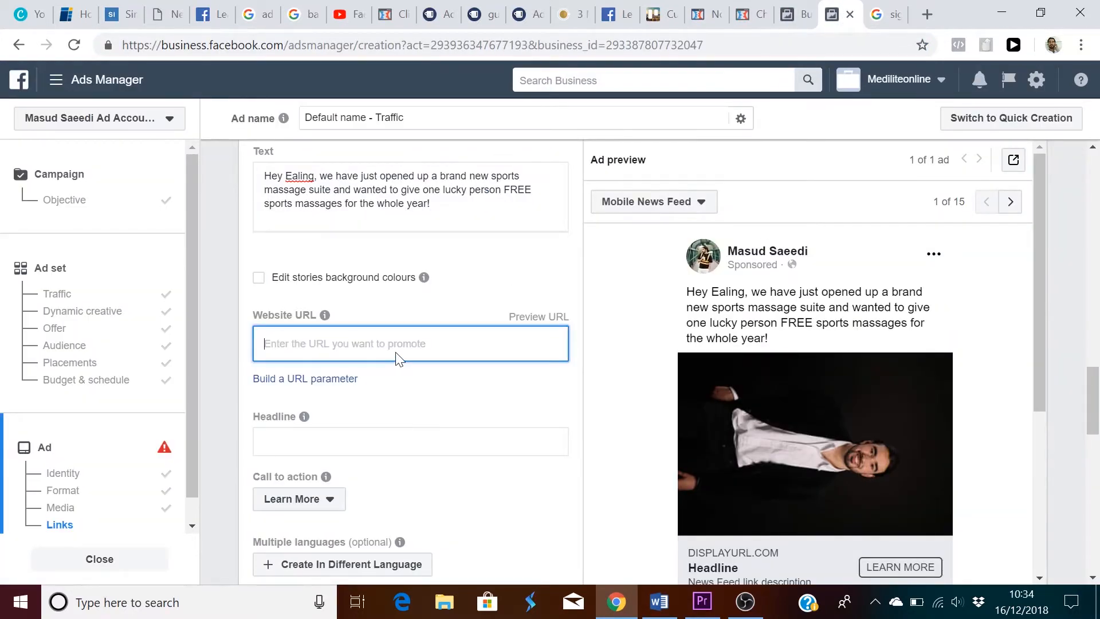
pyautogui.write('https://app.clickfunnels.com/pages/22913910/editor_v2?optin=true')
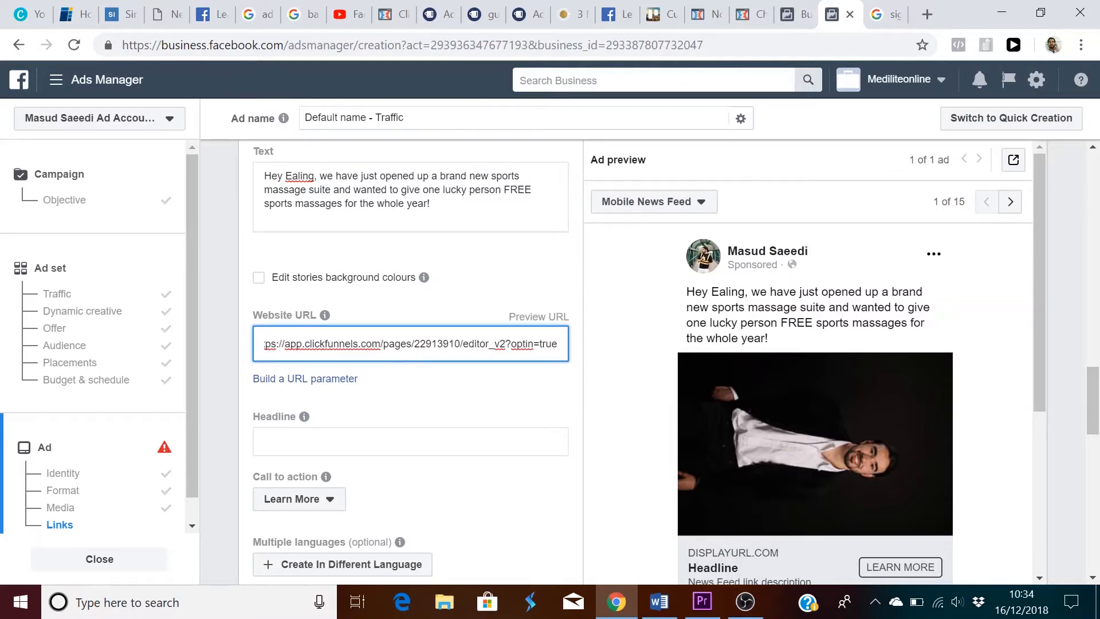
# Step: Set the ad's headline to "FREE Sports Massages for YOU"
pyautogui.click(396, 442)
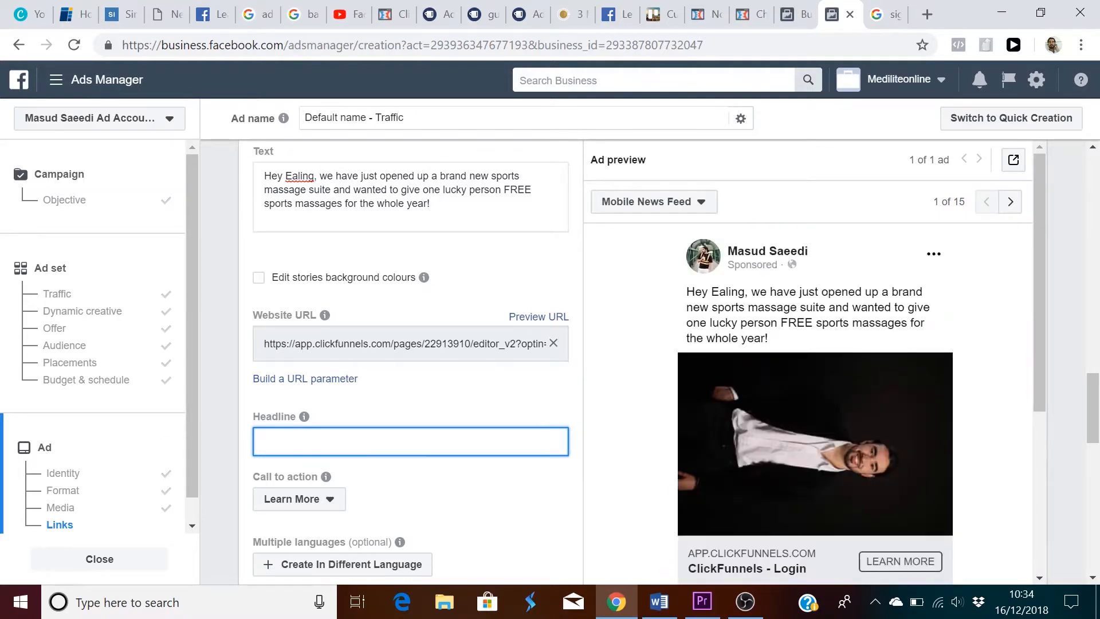
pyautogui.write('FREE ')
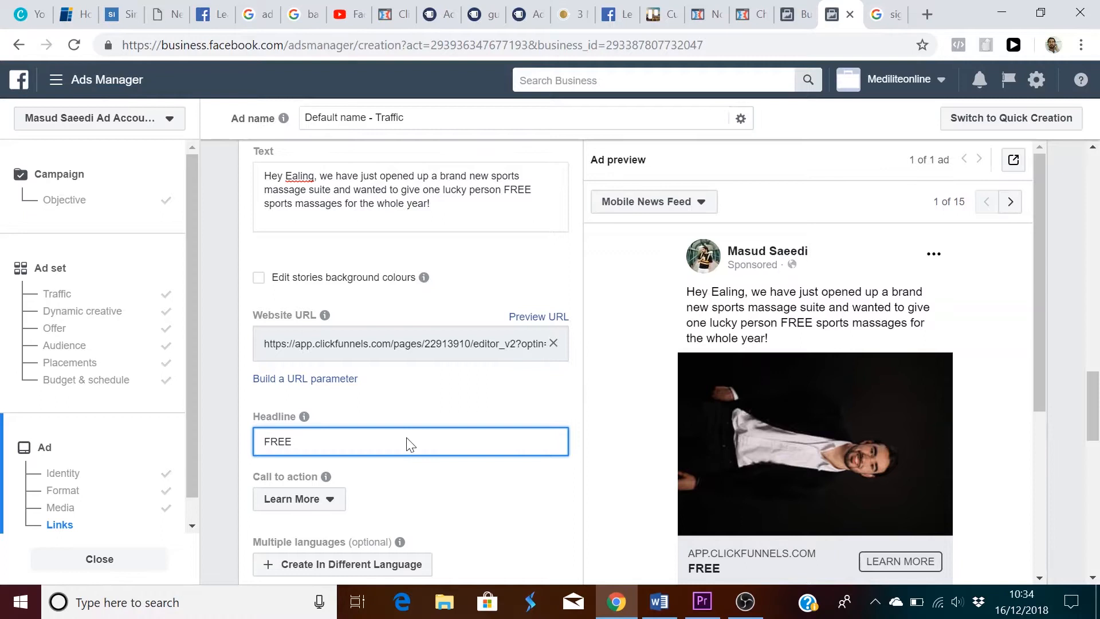
pyautogui.write('Sports Massages for YOU')
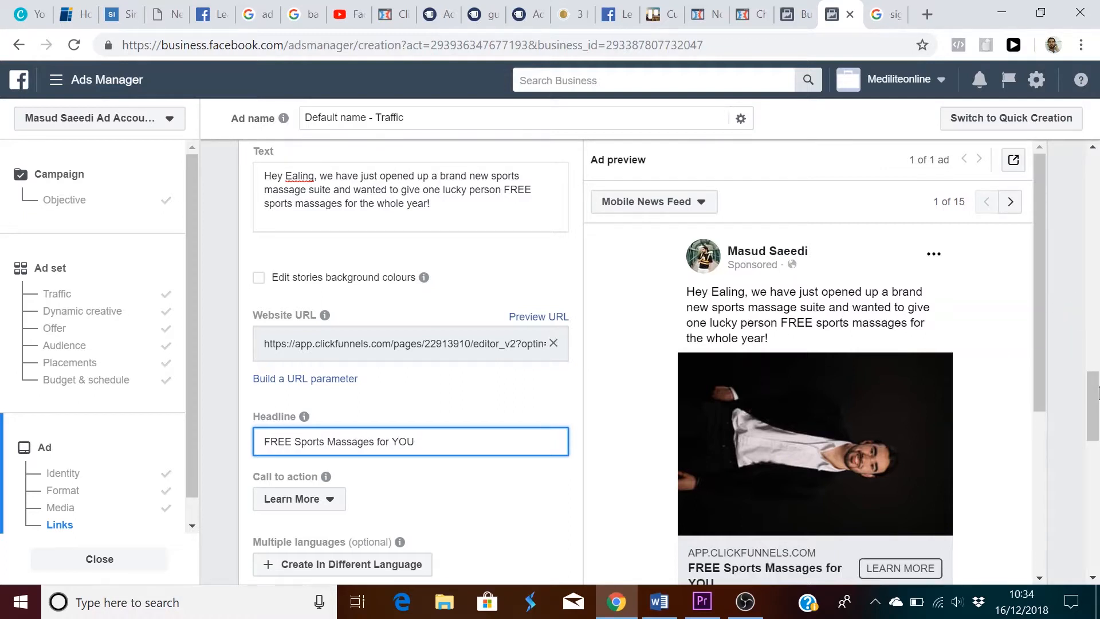
# Step: Examine the ad's advanced link options and the conversion tracking settings, including the Facebook pixel and app events
pyautogui.moveTo(1096, 397); pyautogui.dragTo(1098, 455)
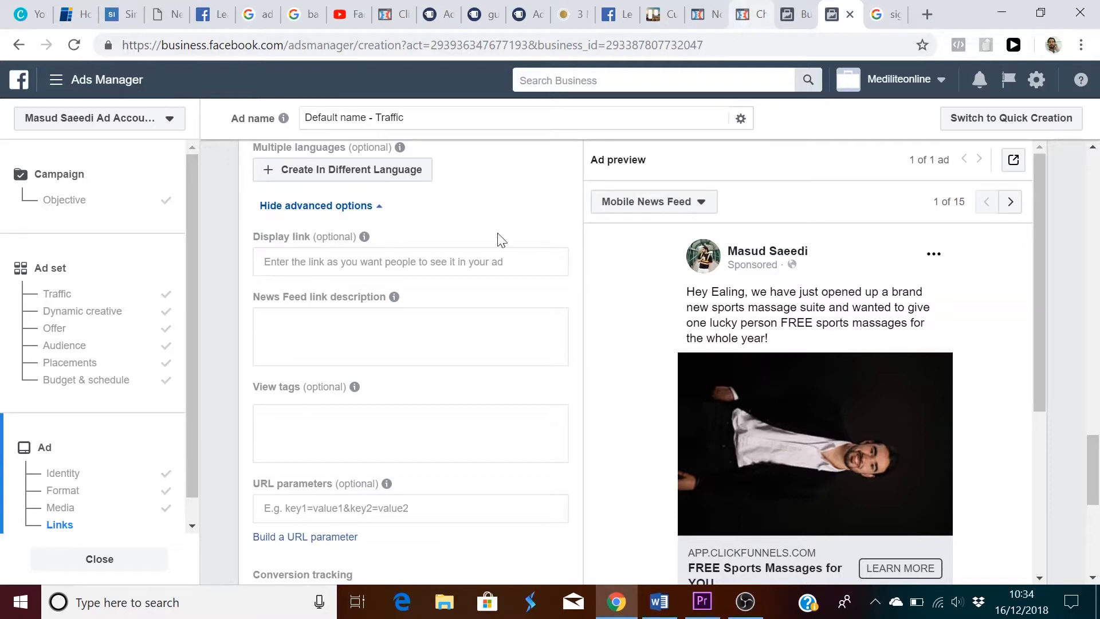
pyautogui.moveTo(1094, 467); pyautogui.dragTo(1094, 471)
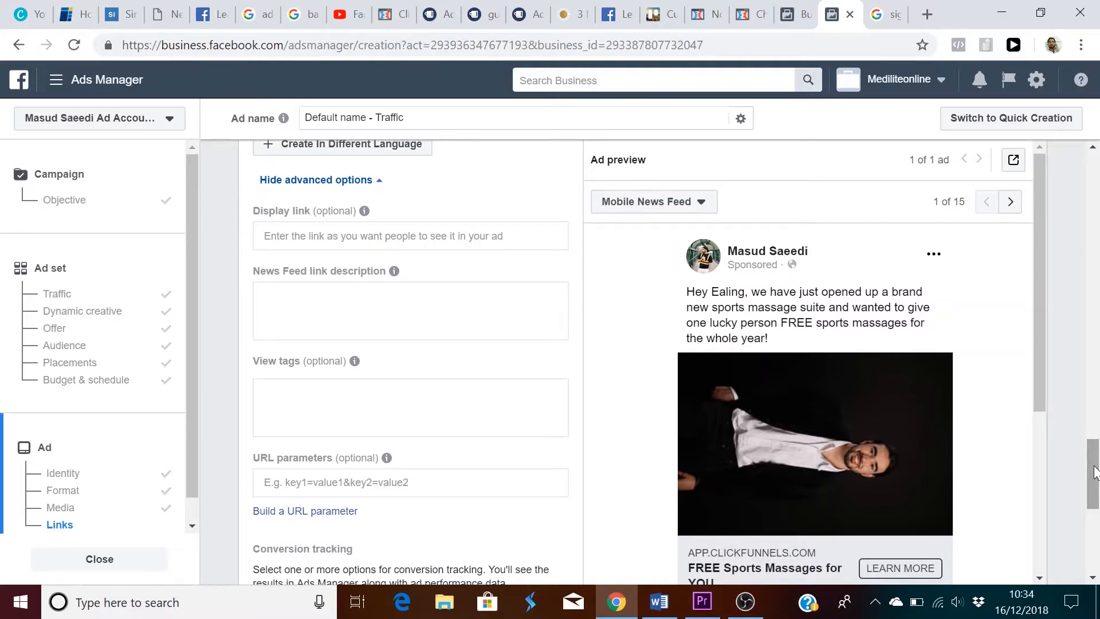
pyautogui.moveTo(395, 271)
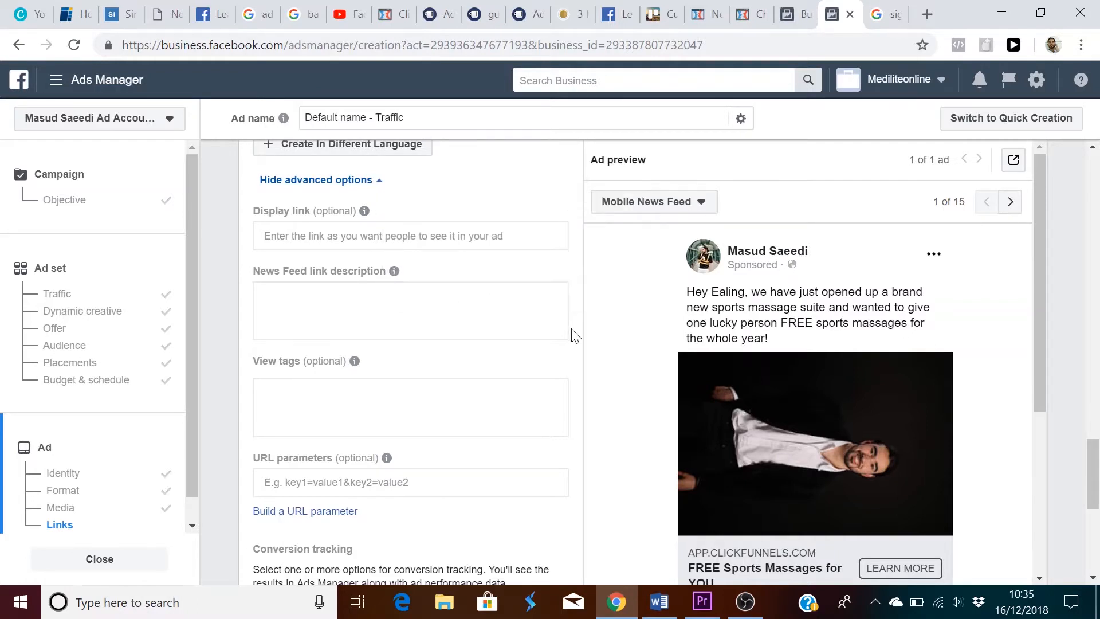
pyautogui.scroll(-3, 575, 335)
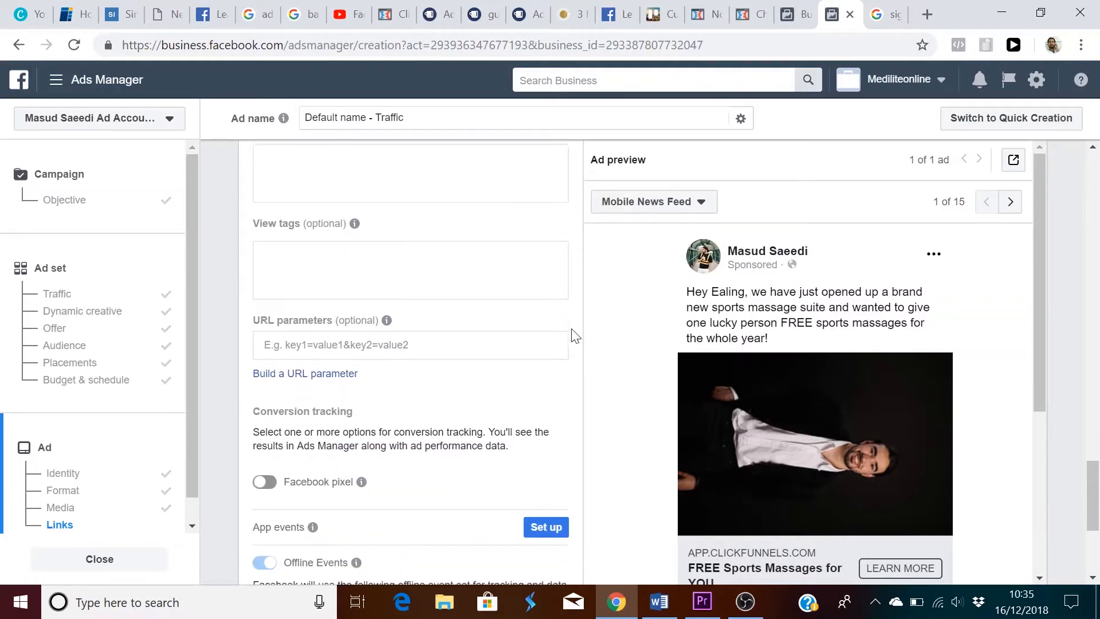
pyautogui.scroll(-3, 573, 336)
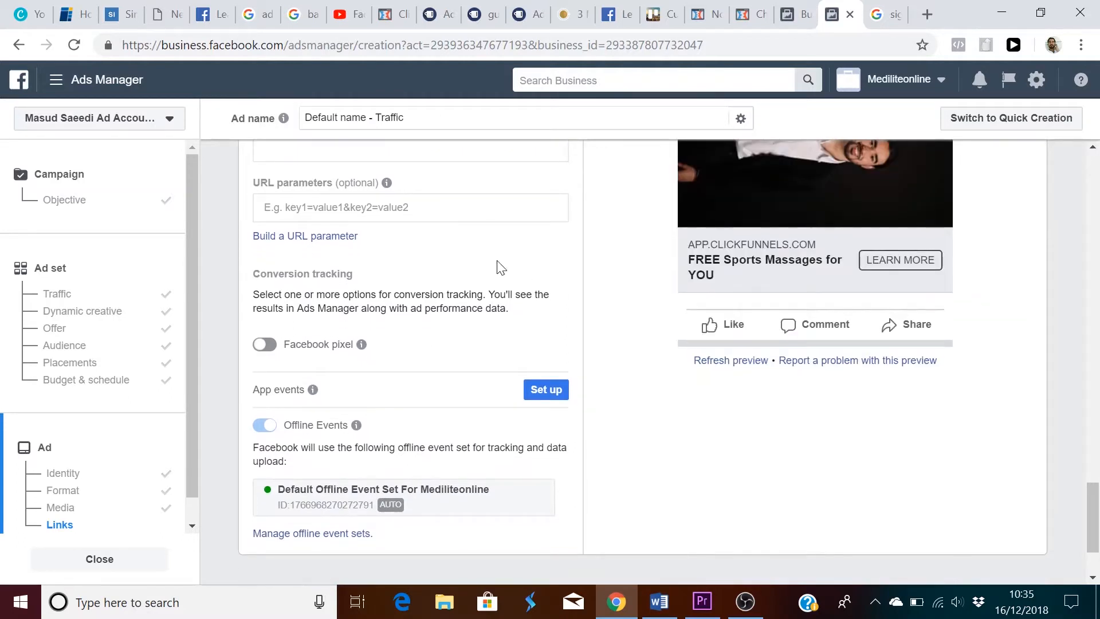
pyautogui.scroll(-2, 501, 267)
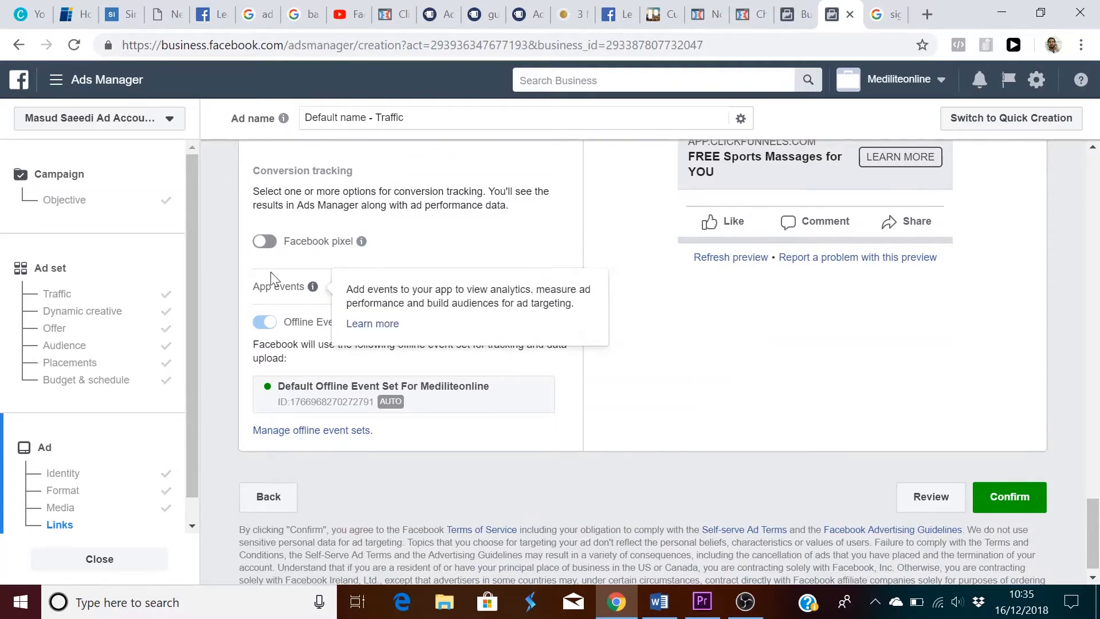
pyautogui.moveTo(335, 228)
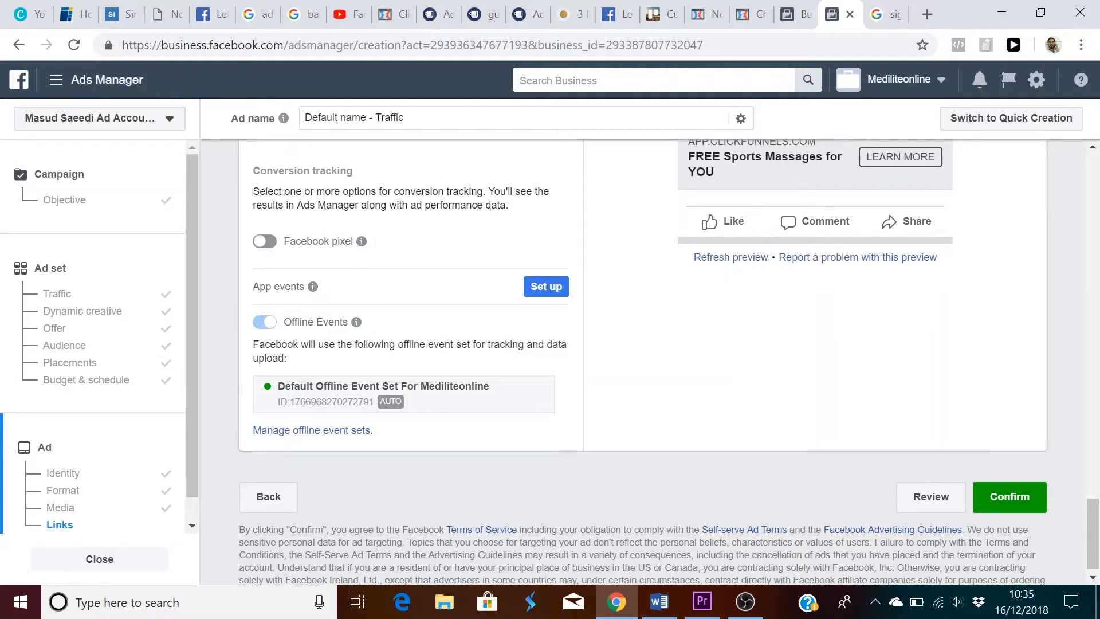
pyautogui.moveTo(361, 242)
# Step: Switch to the Word document "facebook ads for physiotherapists" and review the More Advanced Strategy flow diagram
pyautogui.moveTo(706, 608)
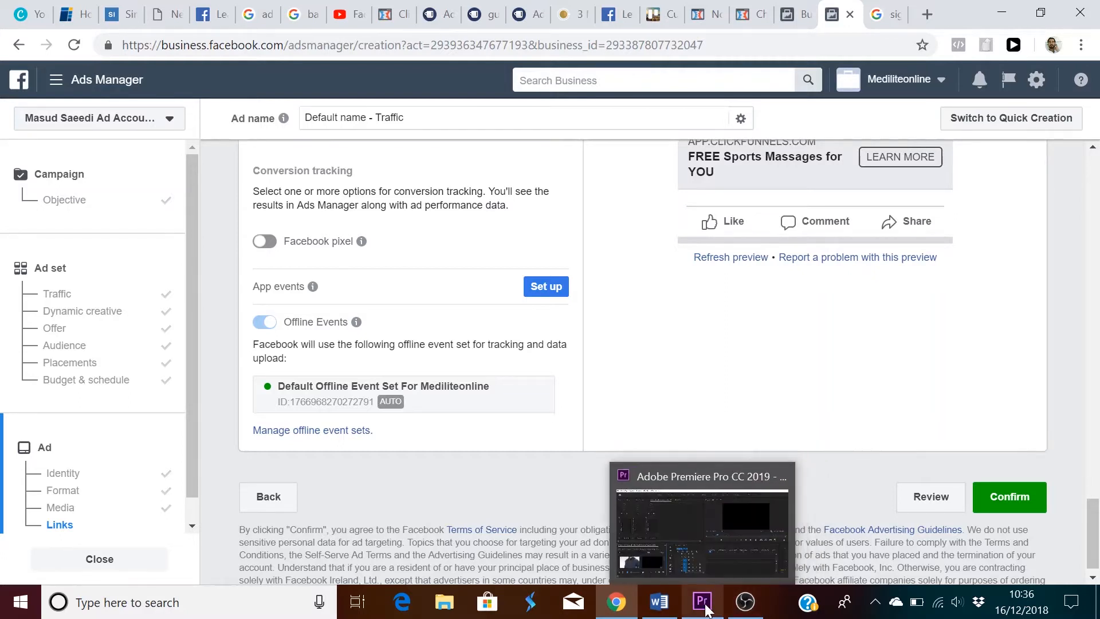
pyautogui.click(659, 602)
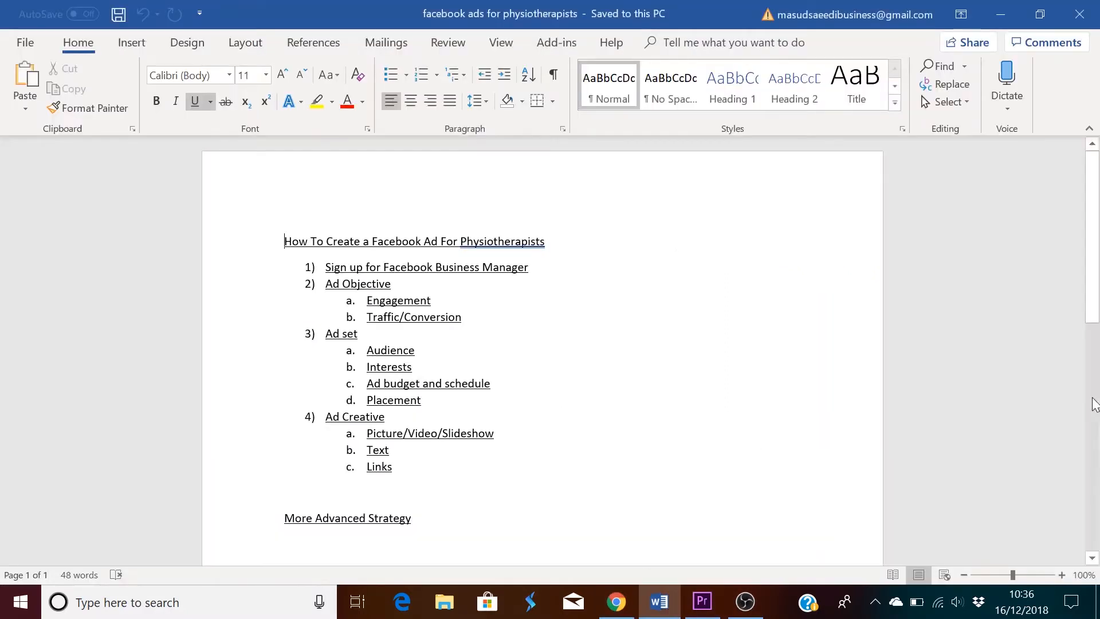
pyautogui.scroll(-2, 1099, 313)
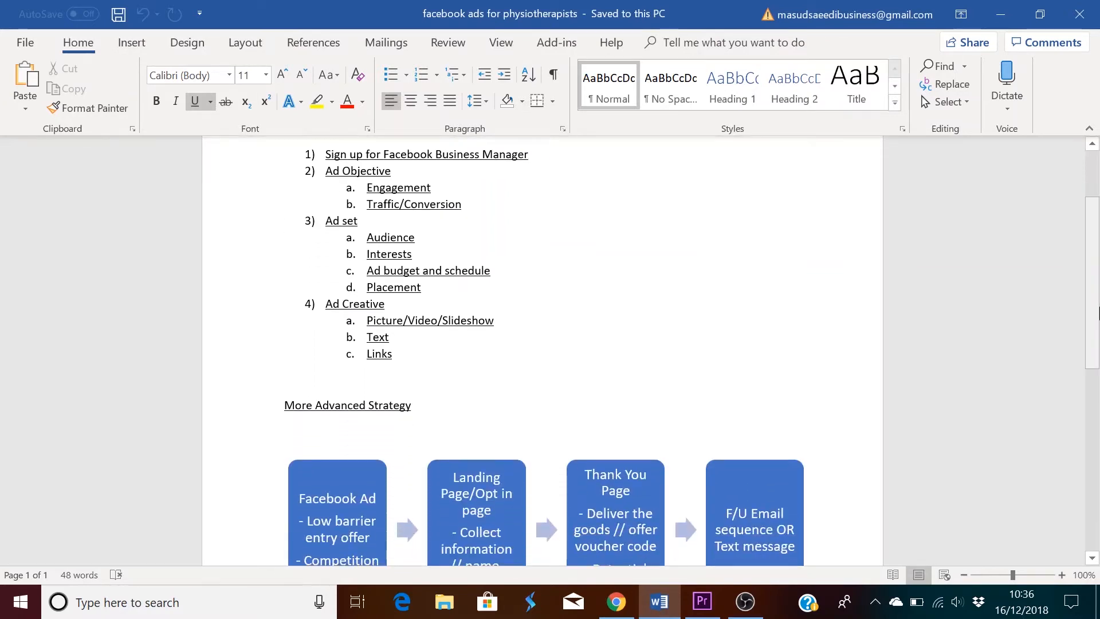
pyautogui.moveTo(1098, 277); pyautogui.dragTo(1098, 355)
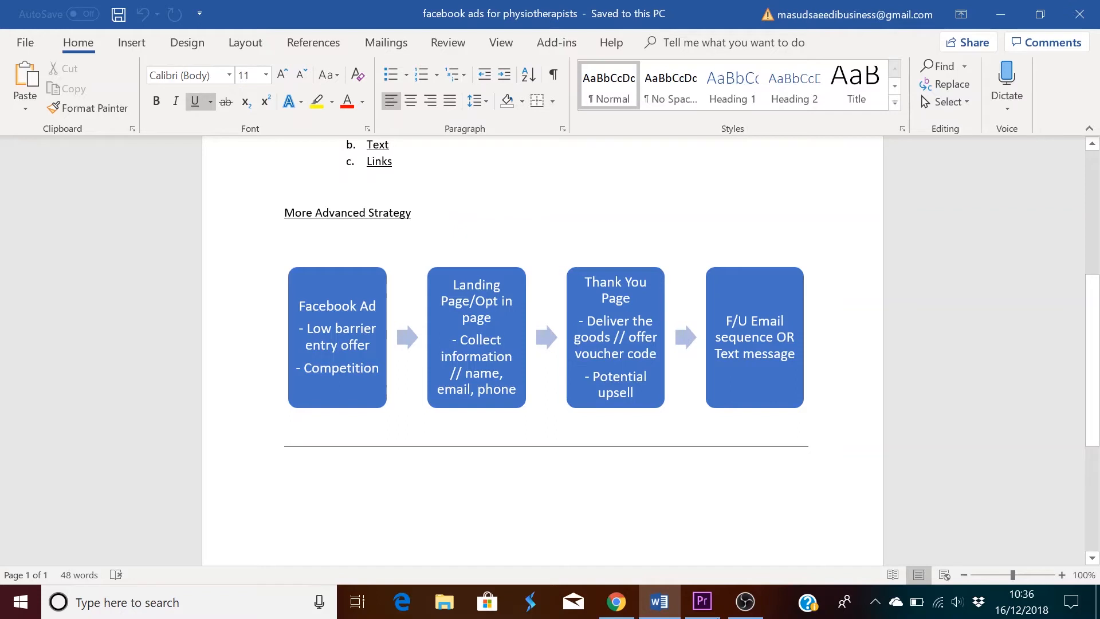
# Step: Switch to the ClickFunnels giveaway page in Chrome, review its offer text in the editor, and preview the live page
pyautogui.click(616, 601)
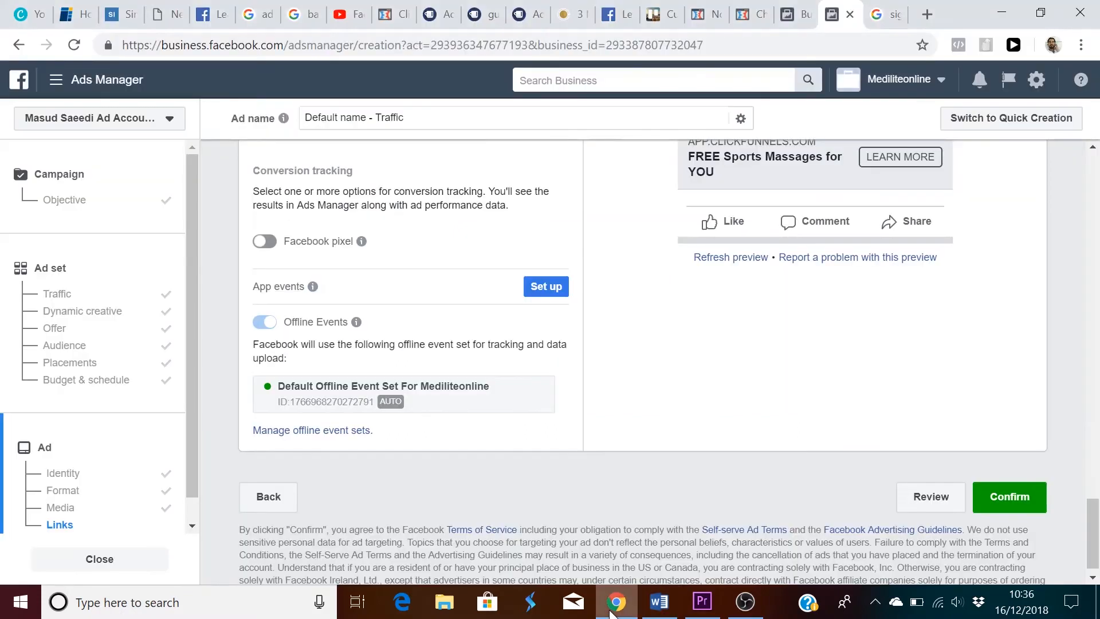
pyautogui.click(723, 10)
pyautogui.moveTo(1098, 177); pyautogui.dragTo(1098, 228)
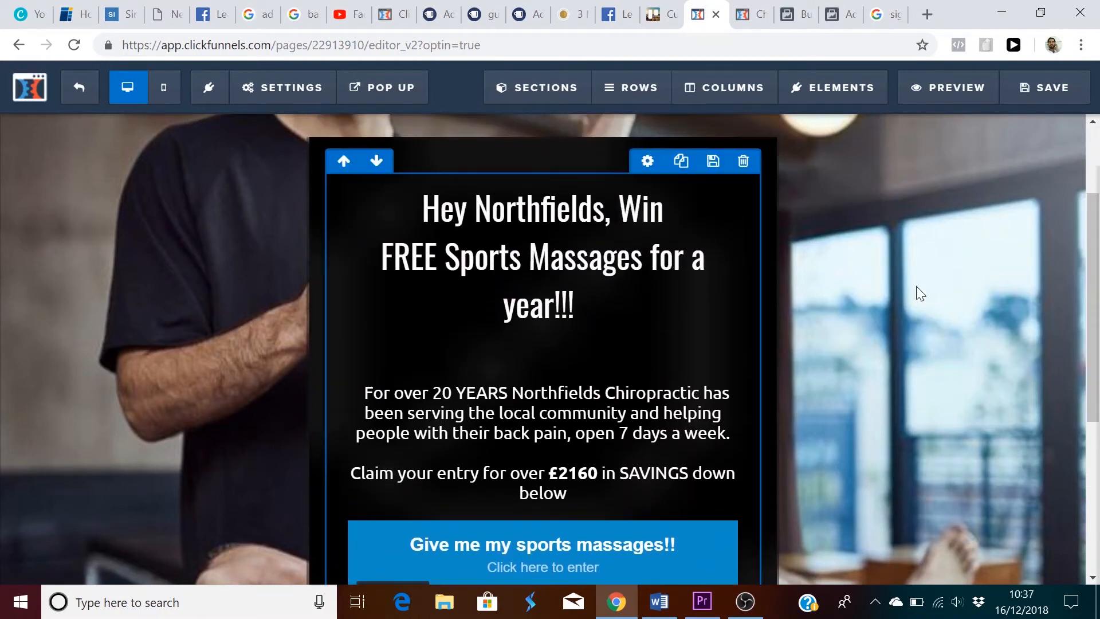
pyautogui.moveTo(1099, 254); pyautogui.dragTo(1097, 273)
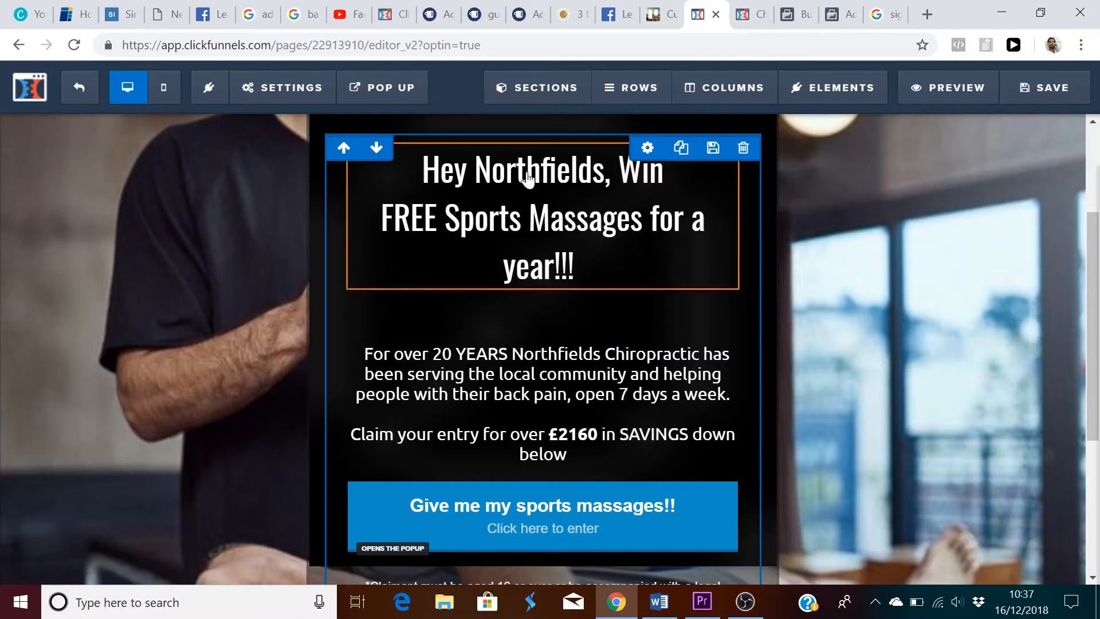
pyautogui.moveTo(1098, 293); pyautogui.dragTo(1097, 309)
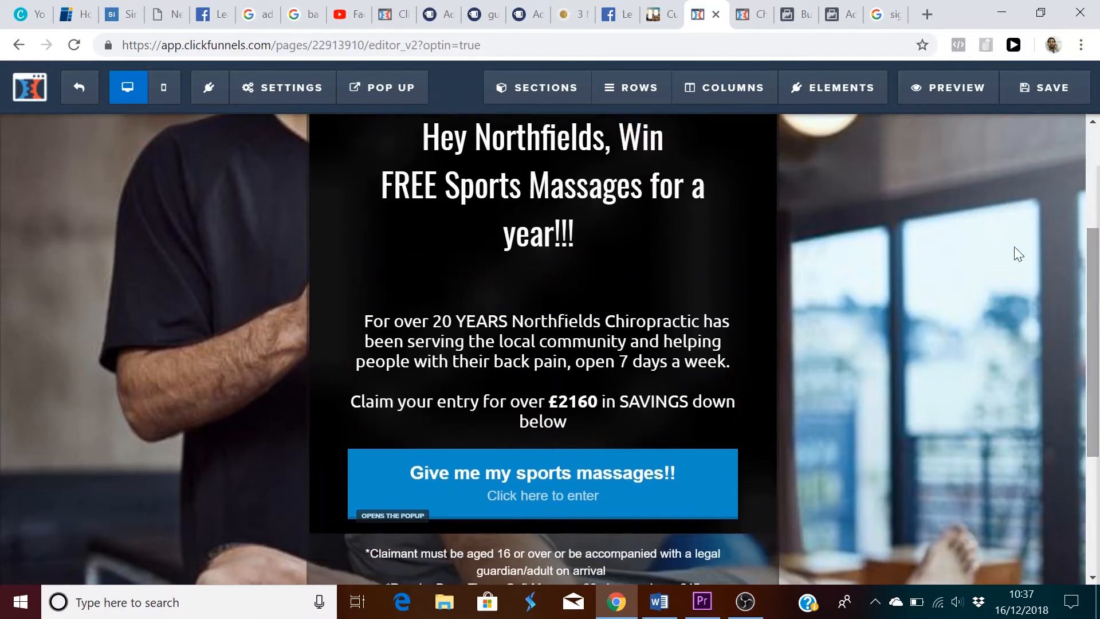
pyautogui.click(946, 90)
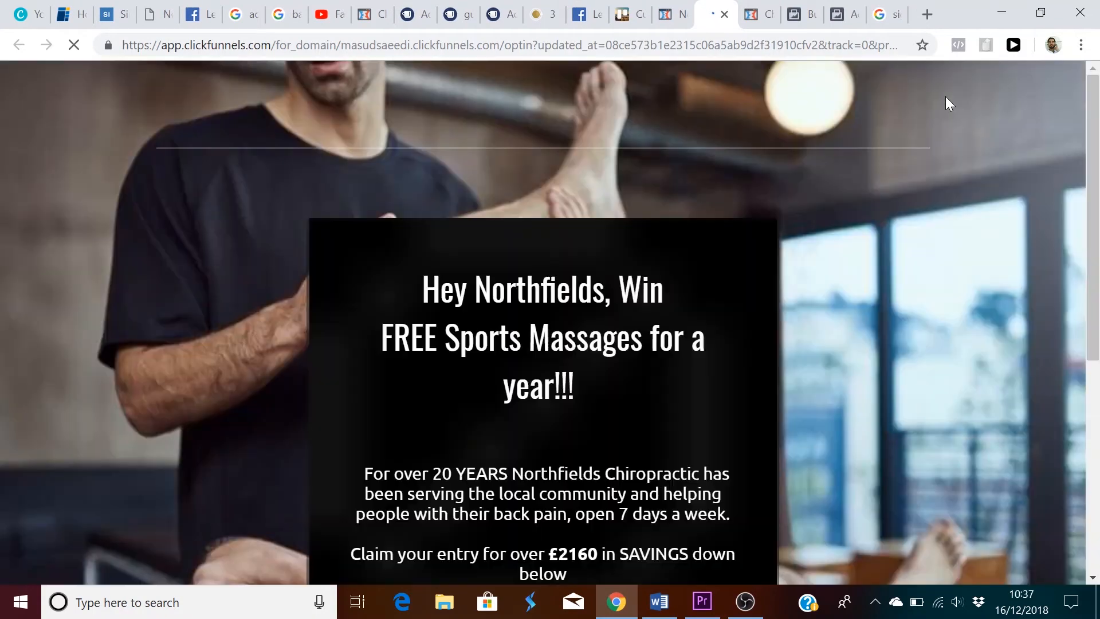
pyautogui.moveTo(1098, 146); pyautogui.dragTo(1098, 265)
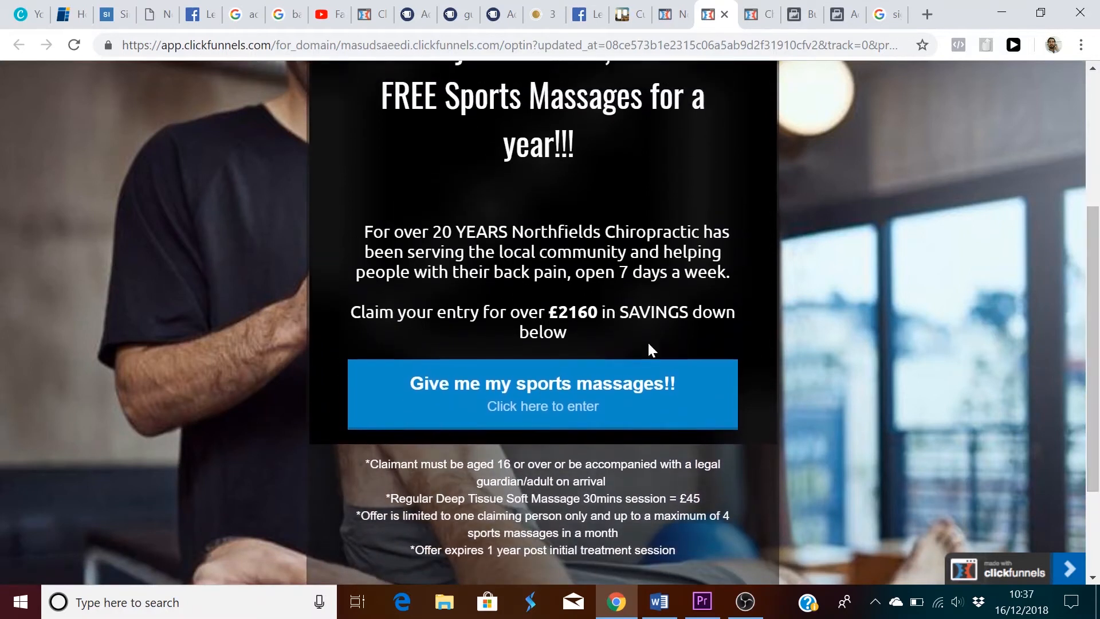
# Step: Open the giveaway's entry form from the previewed page, review its fields, and view the thank-you page with the voucher offer
pyautogui.click(521, 382)
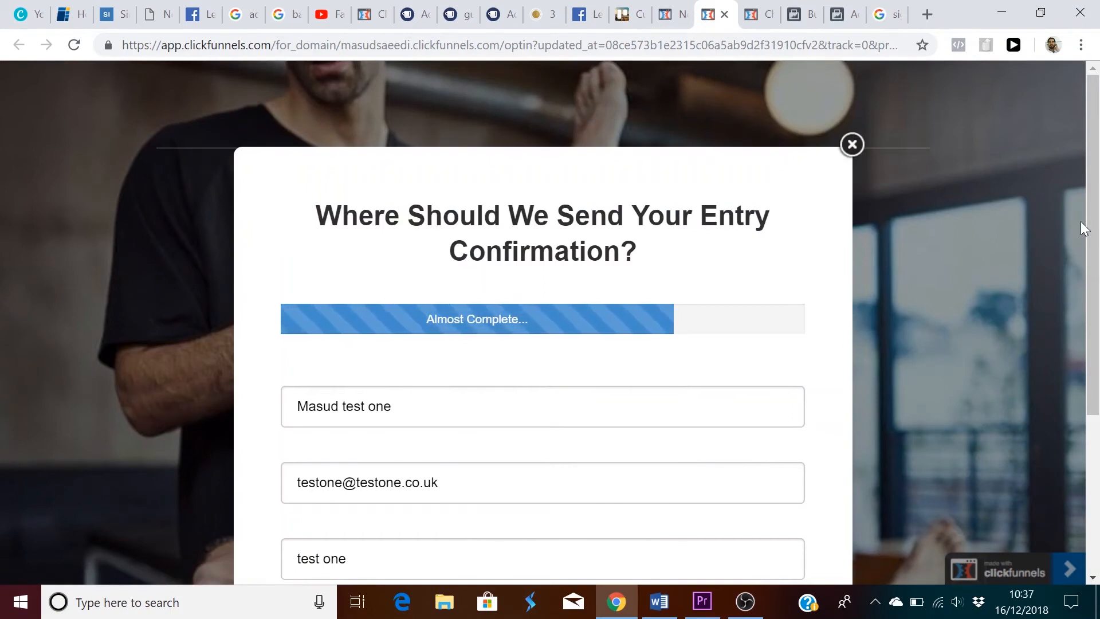
pyautogui.moveTo(1098, 221); pyautogui.dragTo(1098, 294)
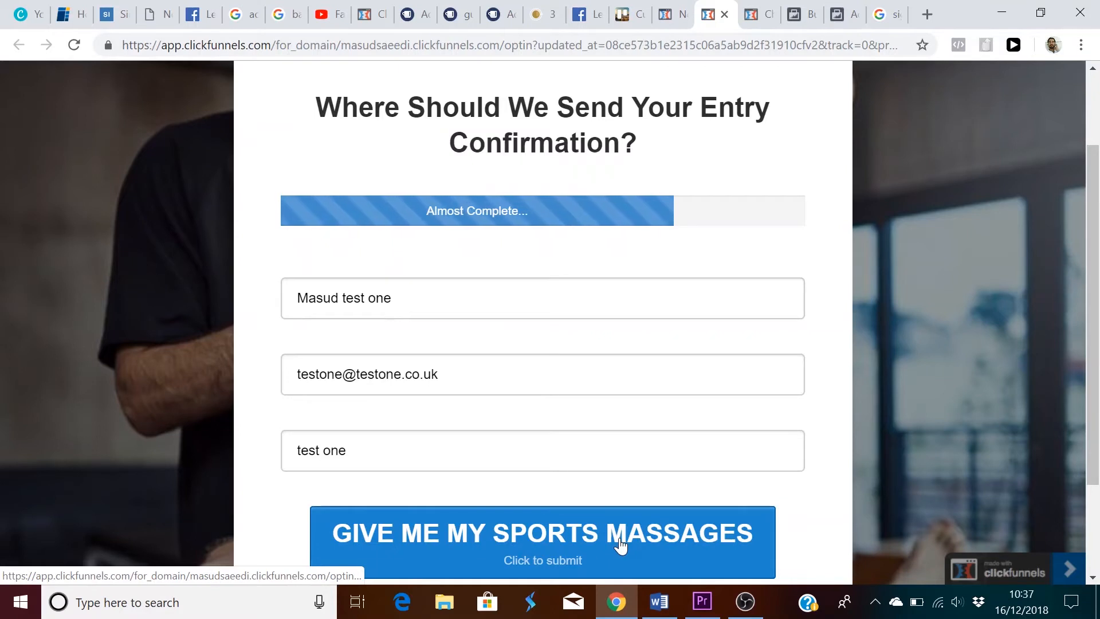
pyautogui.click(742, 25)
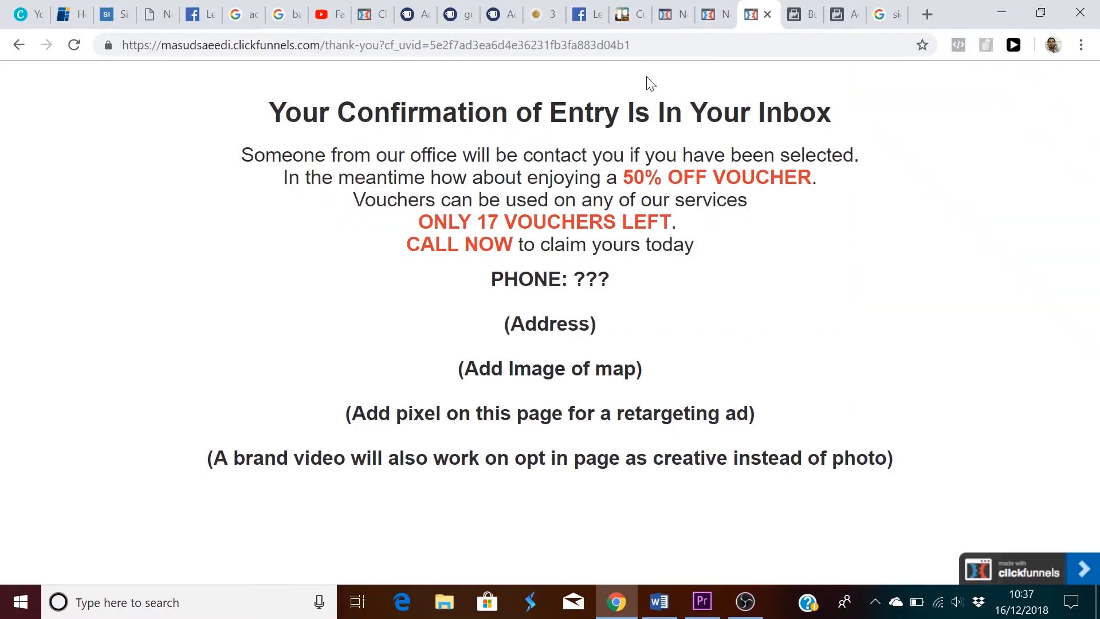